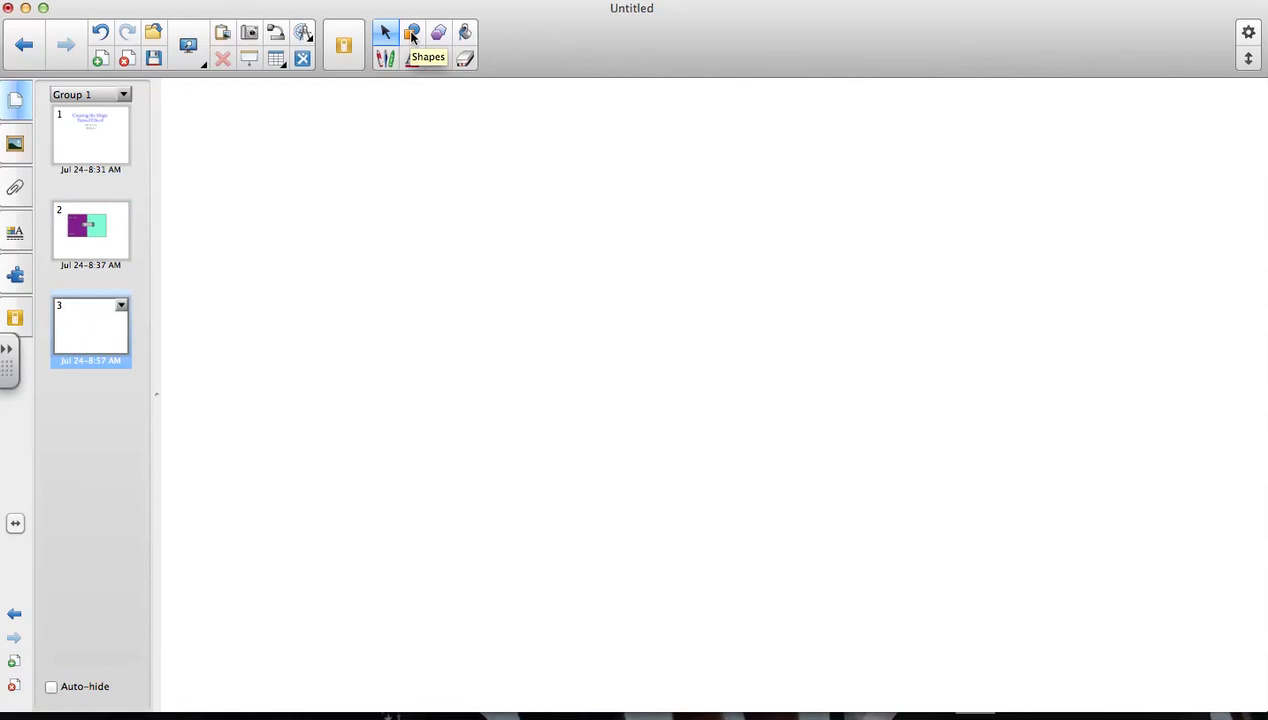
# Draw a small oval in the page's upper-left area and a large upright rectangle to the right of it
pyautogui.click(413, 35)
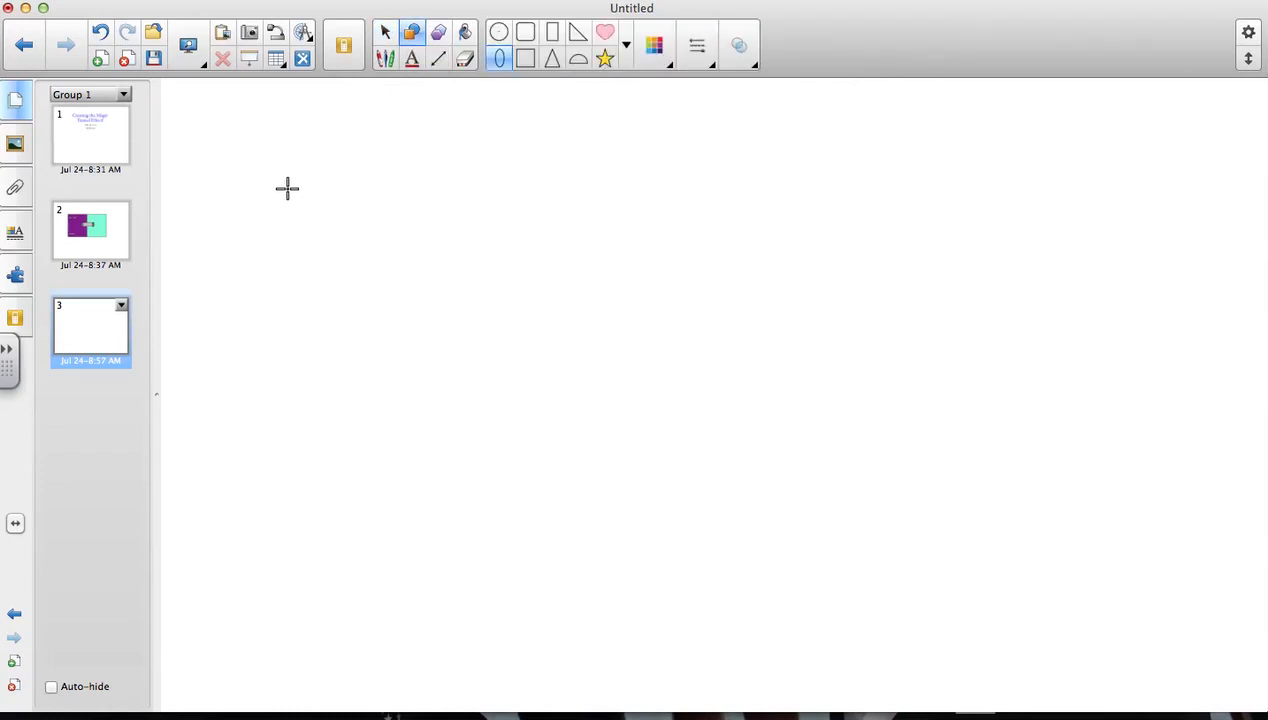
pyautogui.moveTo(286, 195)
pyautogui.mouseDown()
pyautogui.moveTo(365, 300)
pyautogui.moveTo(464, 374)
pyautogui.moveTo(408, 258)
pyautogui.moveTo(407, 300)
pyautogui.mouseUp()
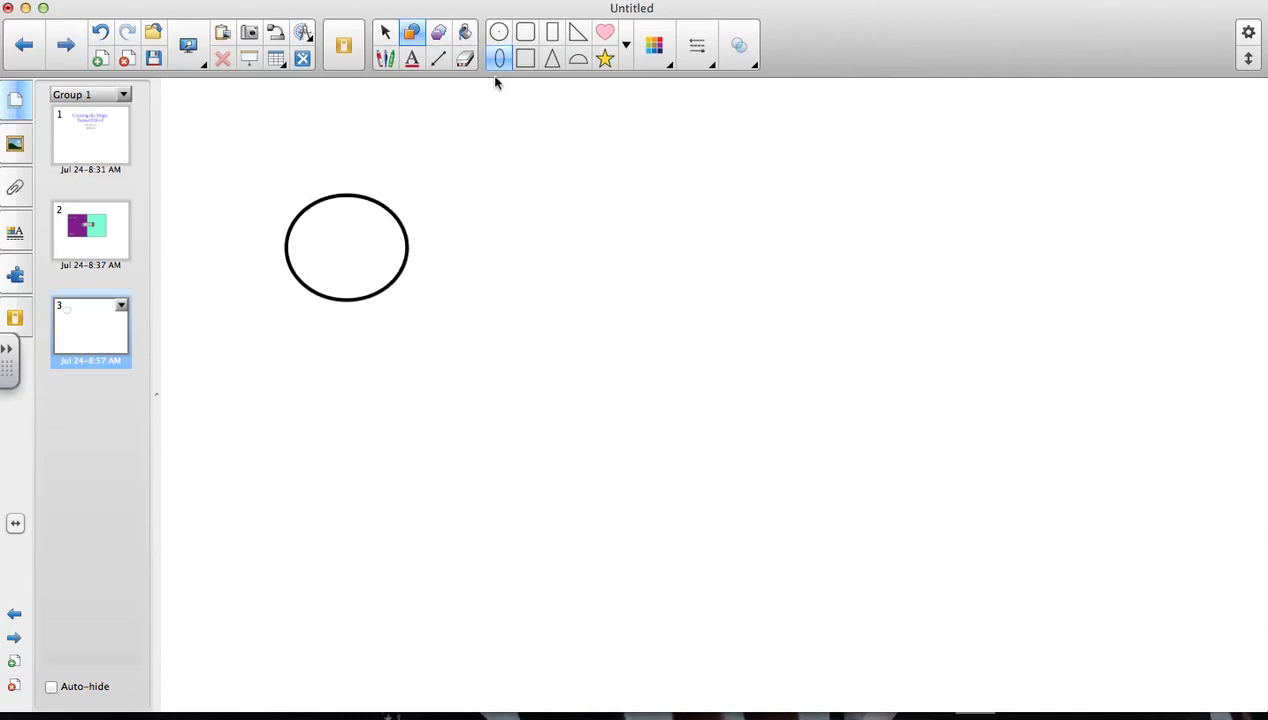
pyautogui.click(553, 40)
pyautogui.moveTo(437, 191); pyautogui.dragTo(755, 602)
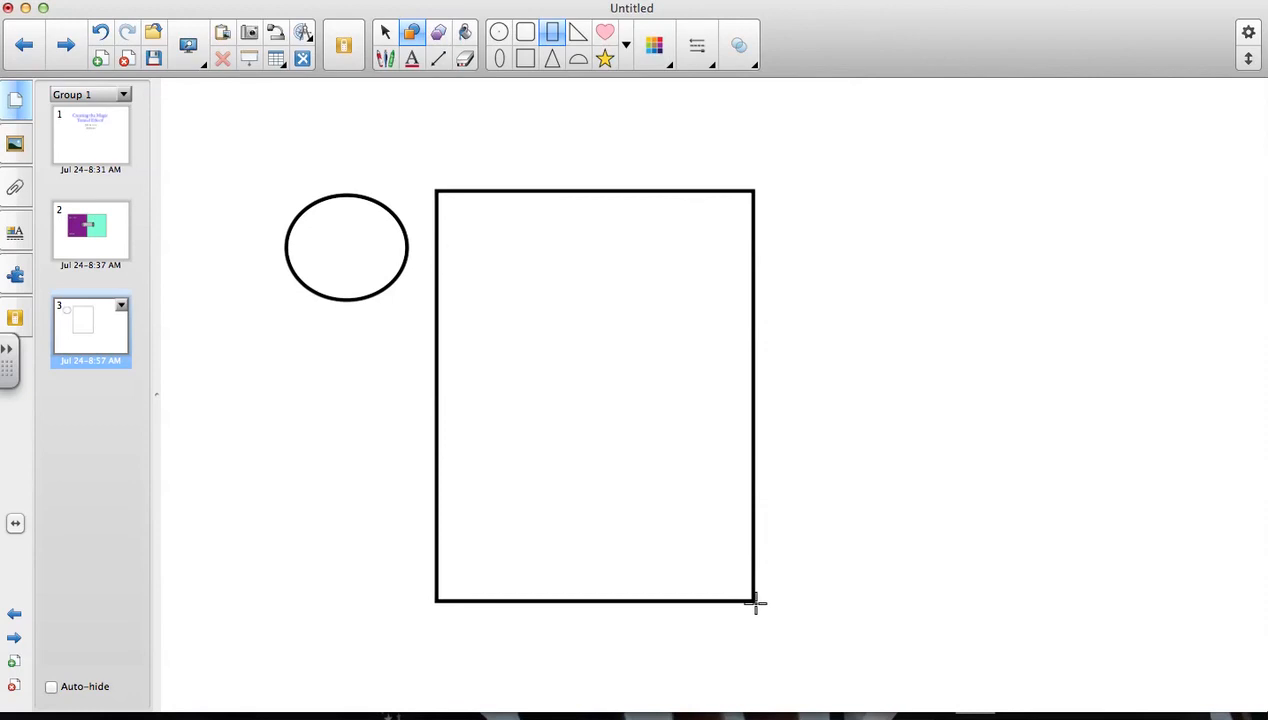
# Delete the small oval beside the rectangle
pyautogui.click(386, 33)
pyautogui.click(360, 197)
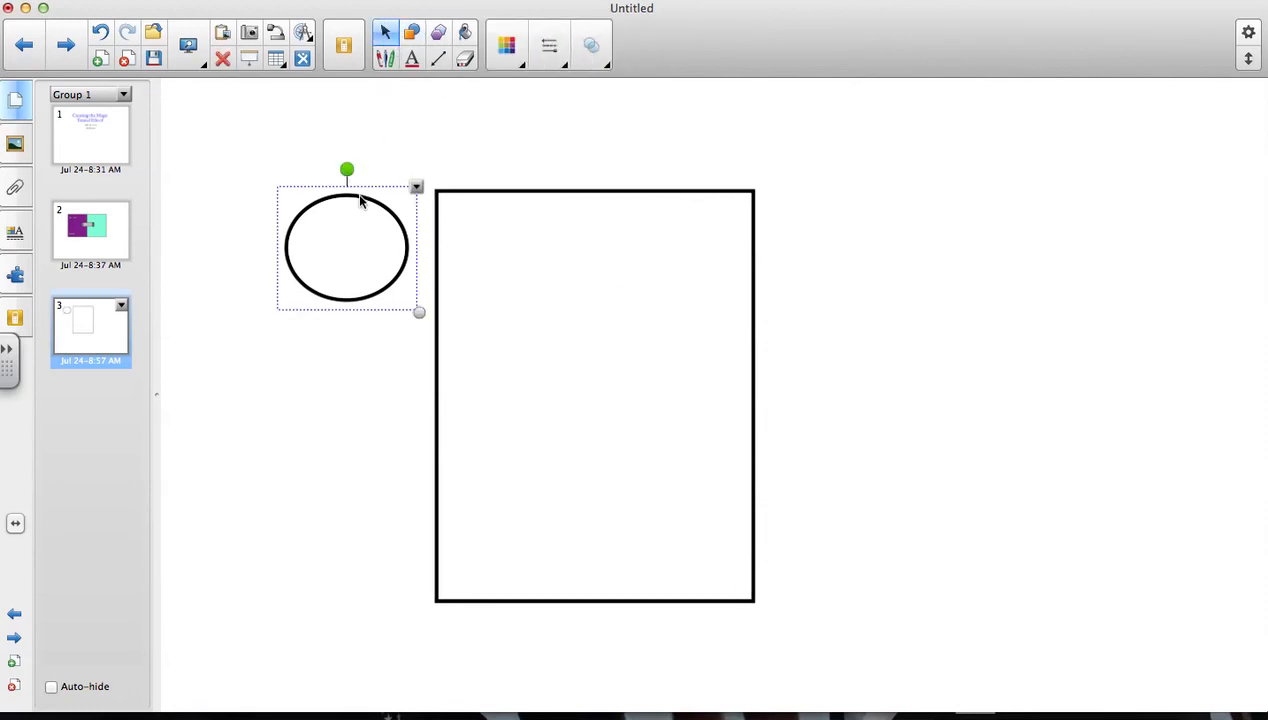
pyautogui.press('Delete')
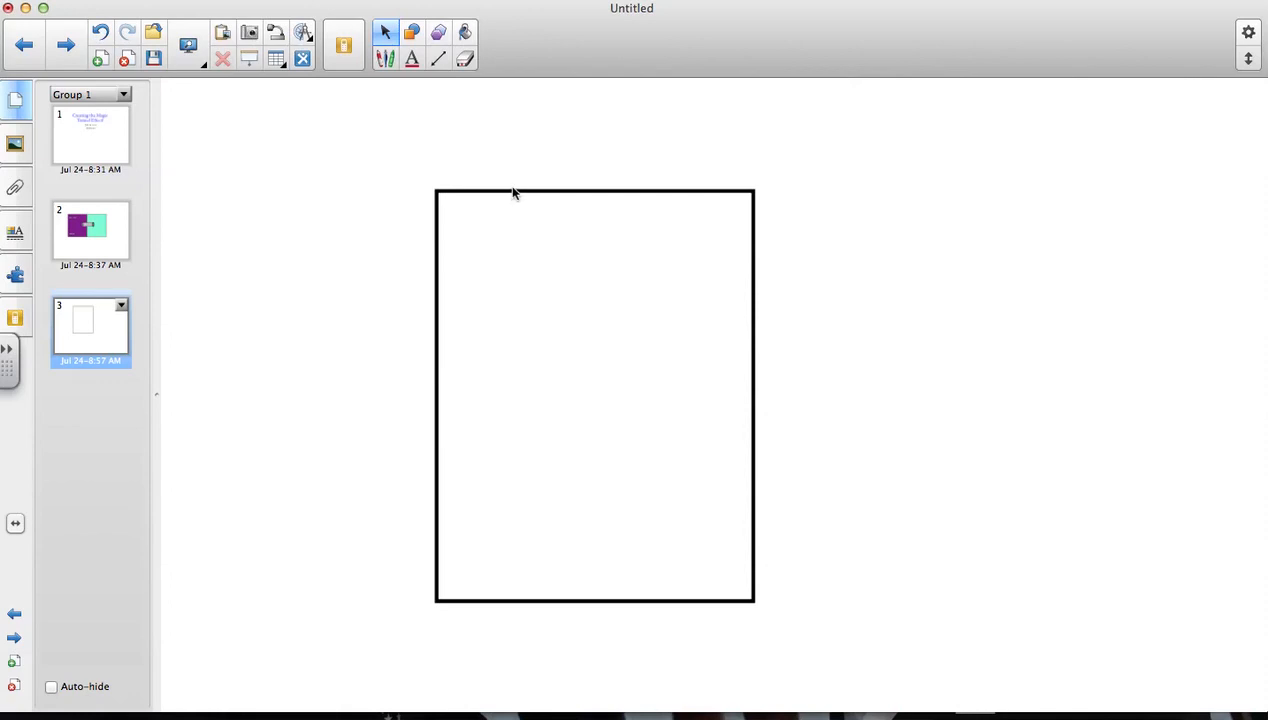
# Clone the rectangle and place the copy flush against the original's right edge, aligned at top and bottom
pyautogui.click(515, 191)
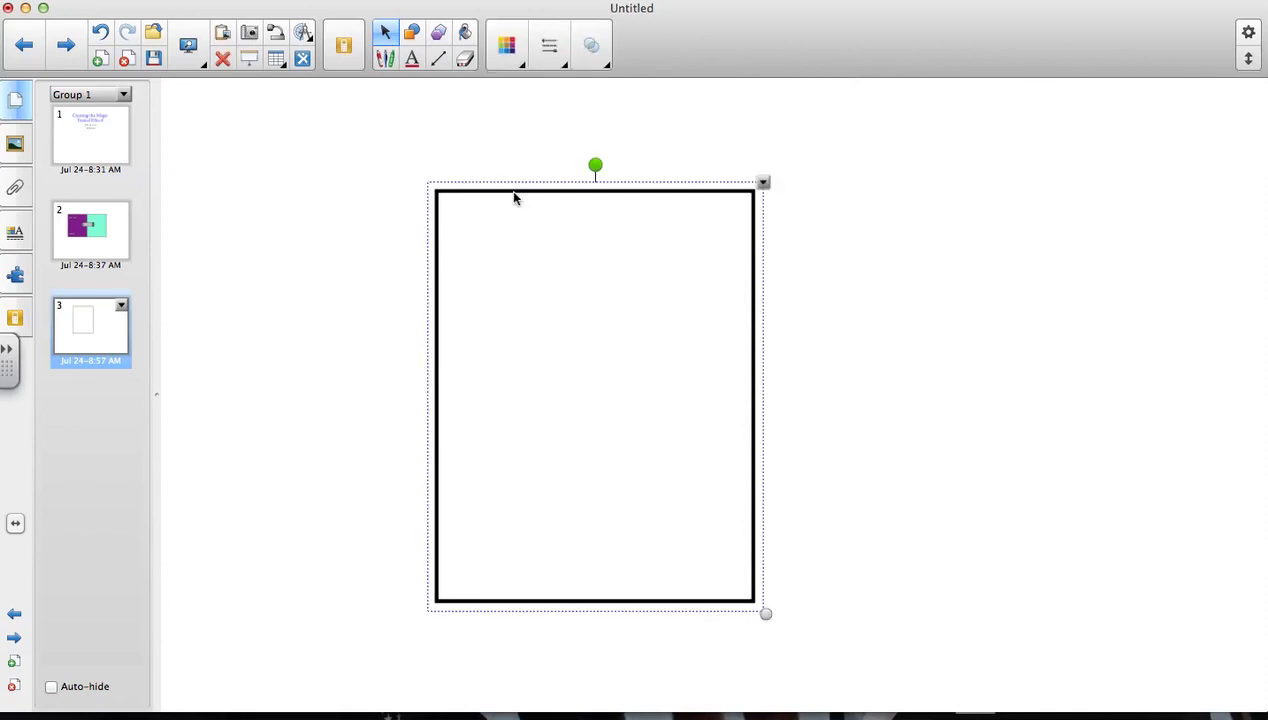
pyautogui.click(763, 185)
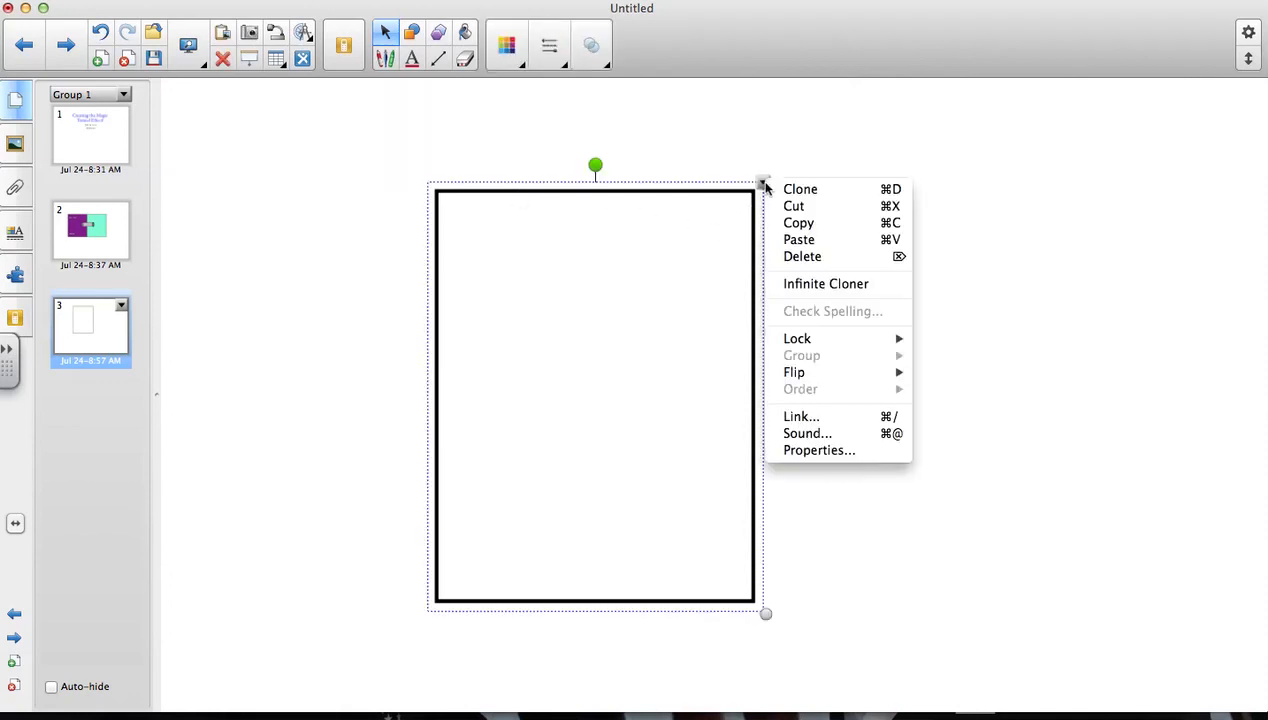
pyautogui.click(818, 197)
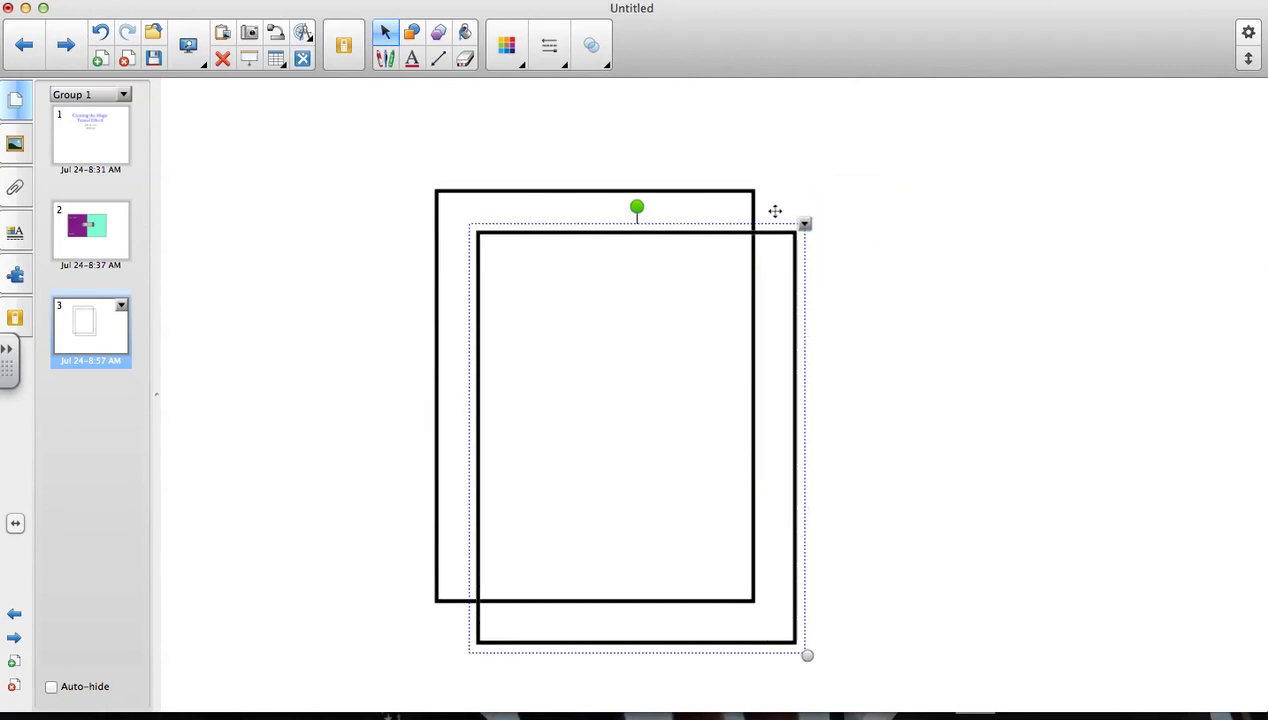
pyautogui.moveTo(565, 310)
pyautogui.mouseDown()
pyautogui.moveTo(710, 329)
pyautogui.moveTo(832, 309)
pyautogui.moveTo(860, 286)
pyautogui.moveTo(853, 269)
pyautogui.mouseUp()
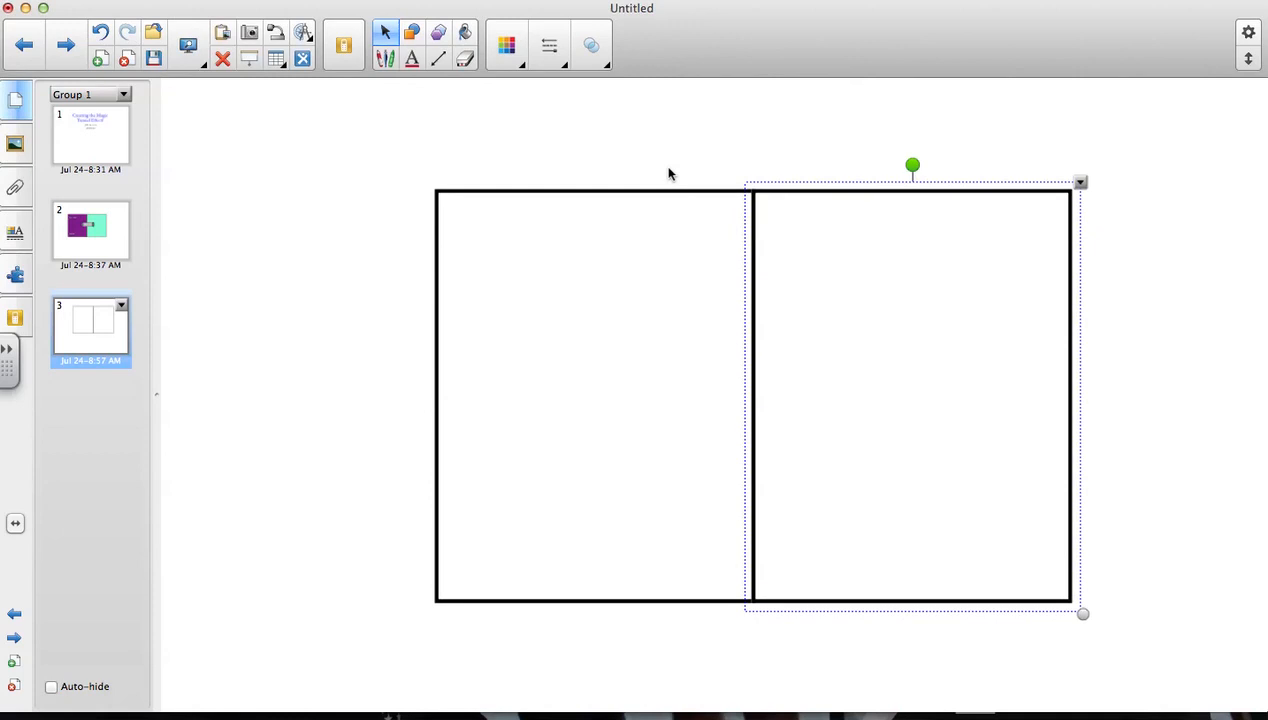
# Fill the left rectangle with purple
pyautogui.click(577, 272)
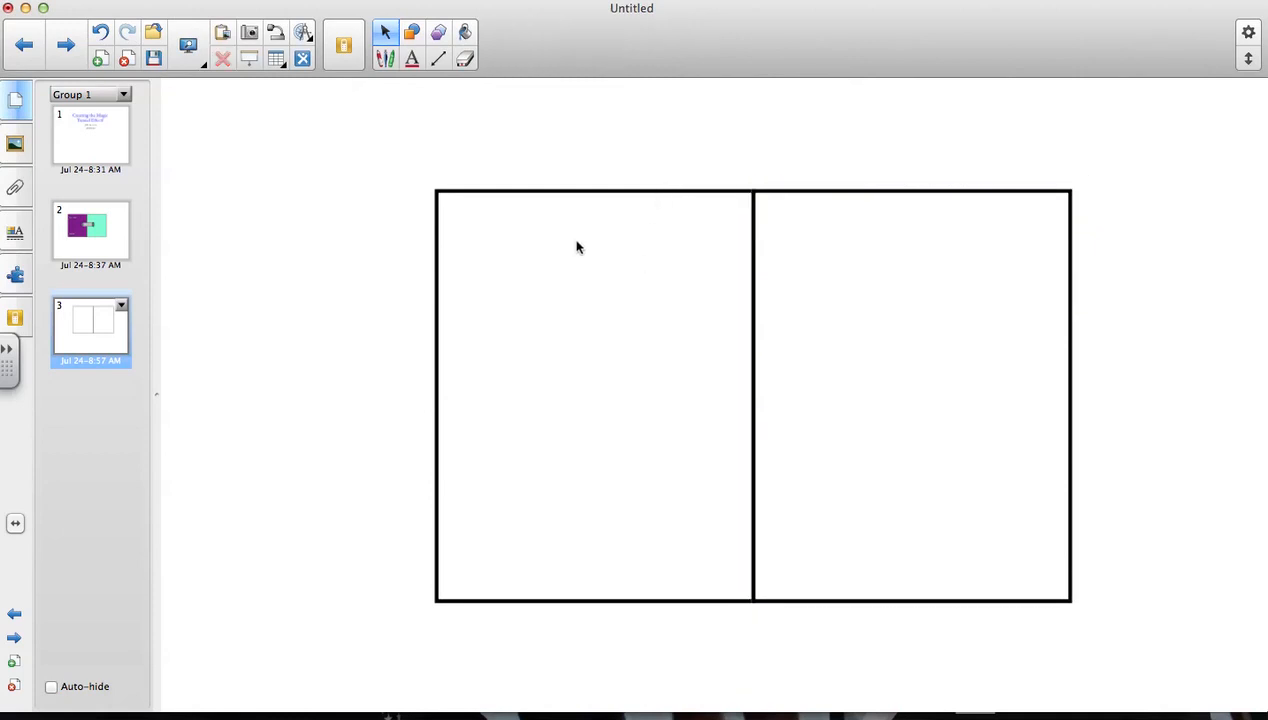
pyautogui.click(560, 192)
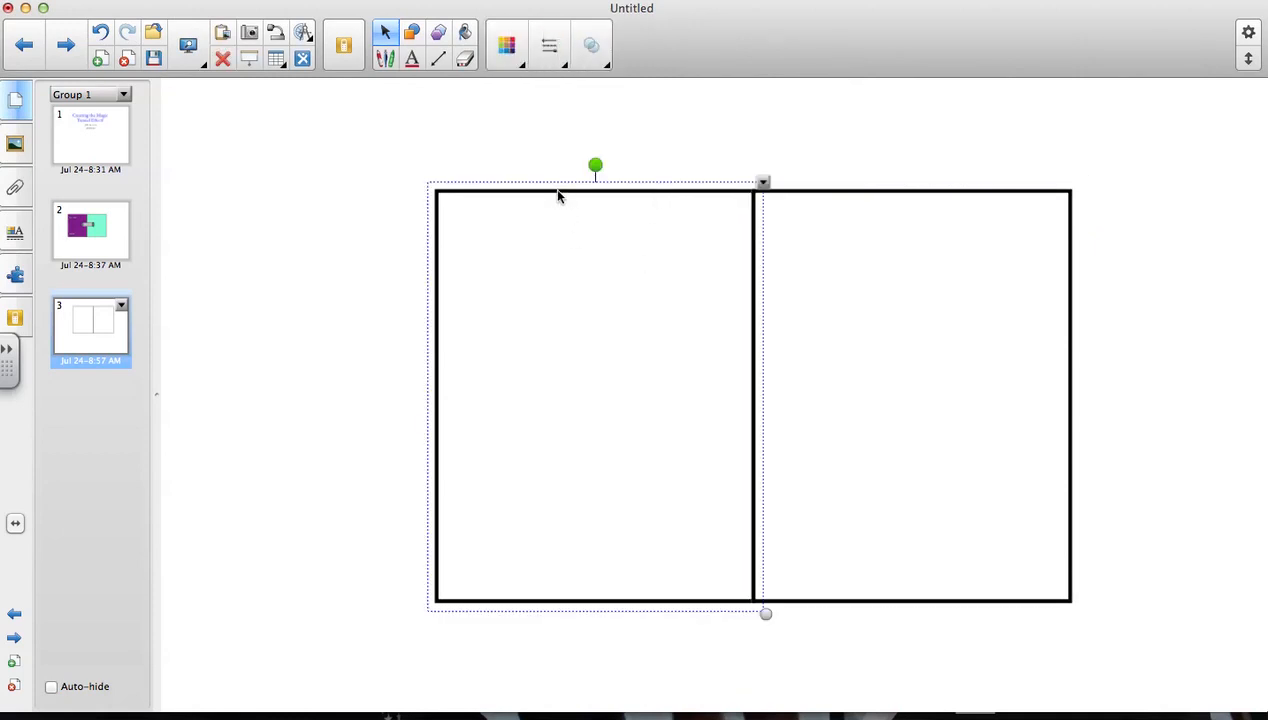
pyautogui.click(506, 45)
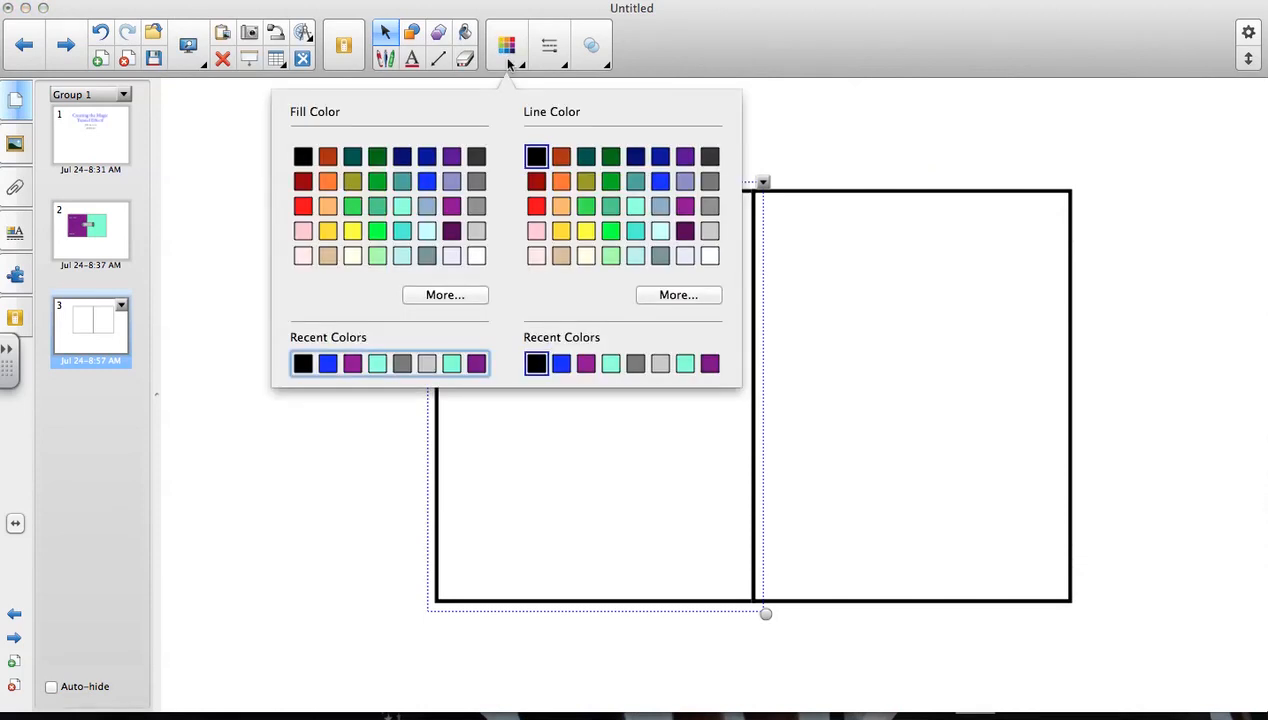
pyautogui.click(452, 206)
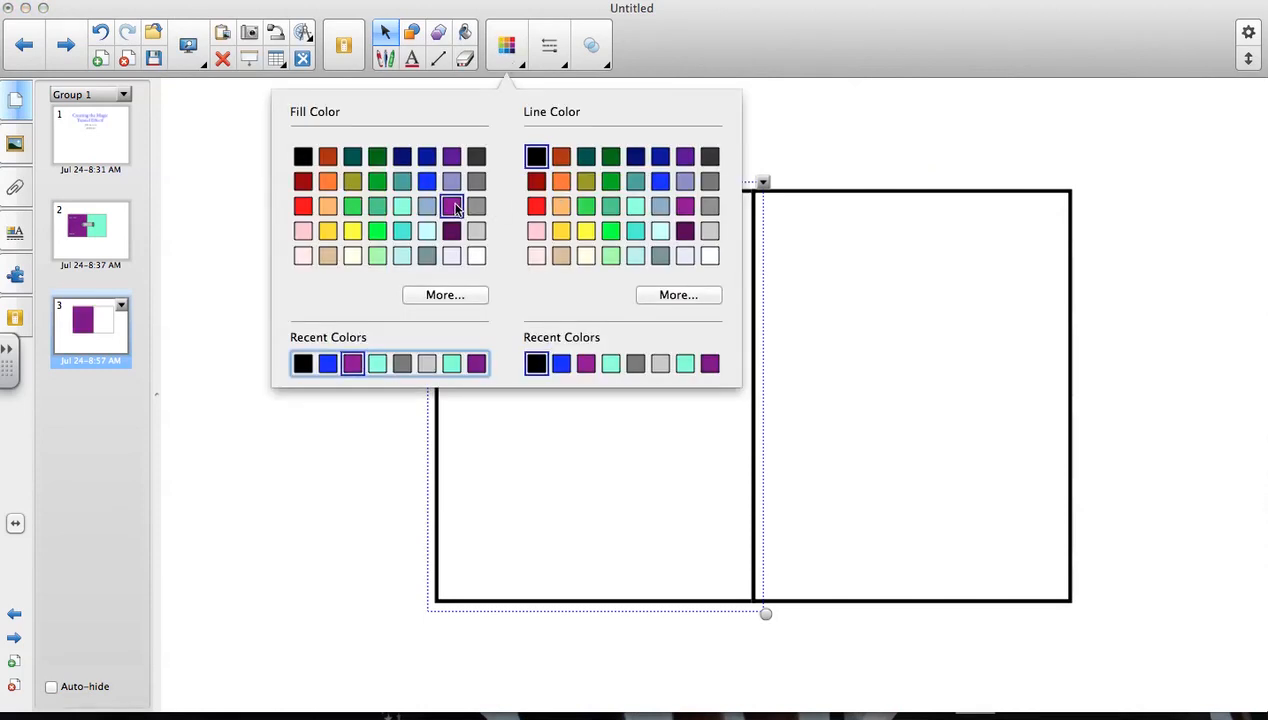
pyautogui.click(969, 354)
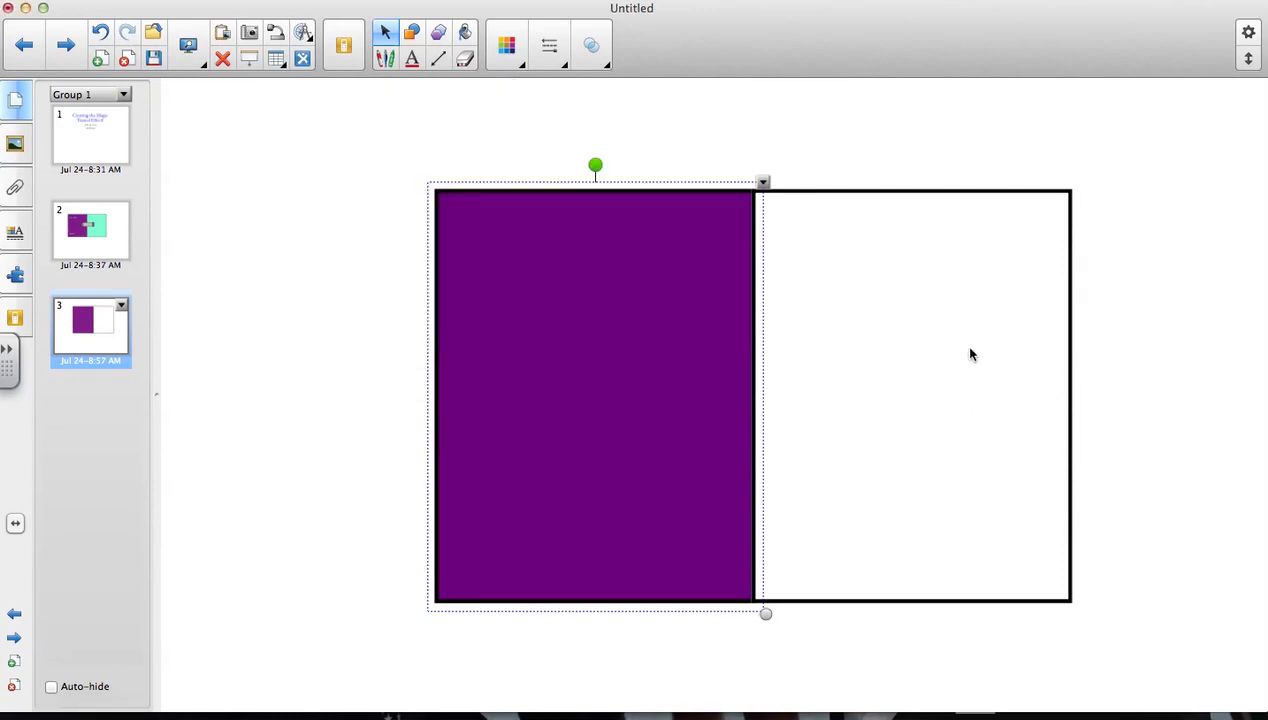
# Fill the right rectangle with the light aqua green from the recent colors
pyautogui.click(885, 225)
pyautogui.click(889, 192)
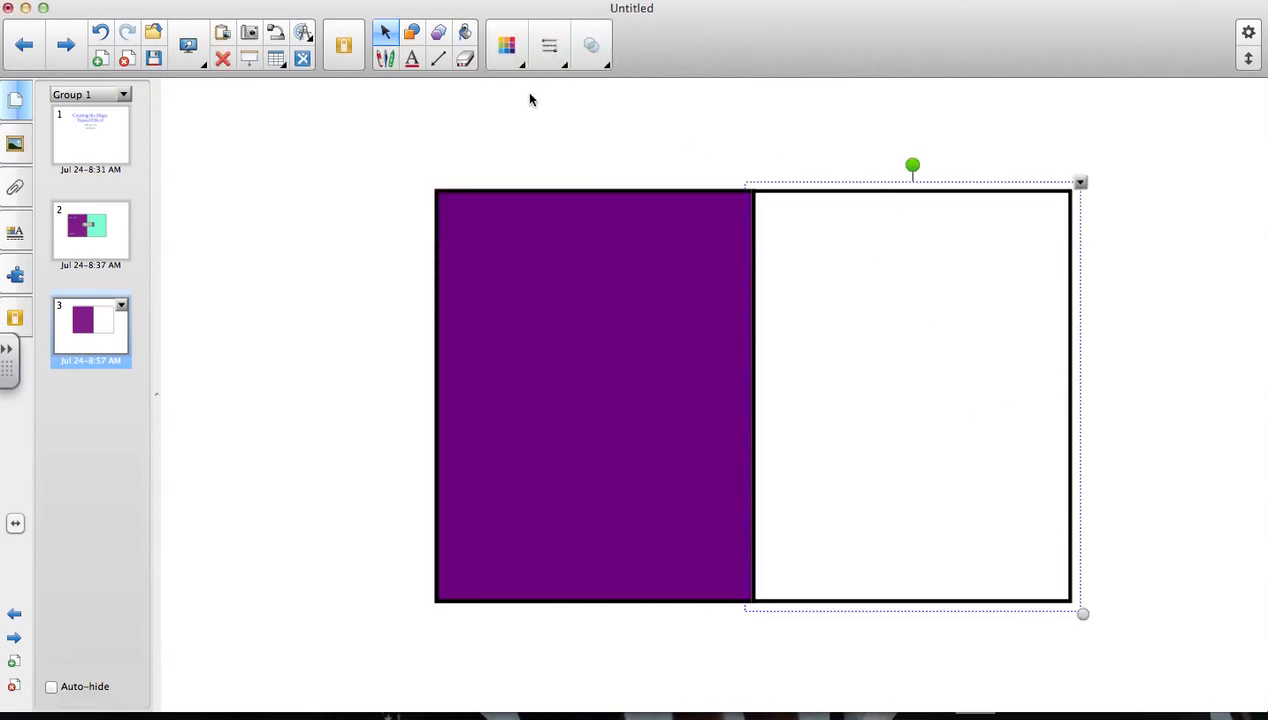
pyautogui.click(514, 58)
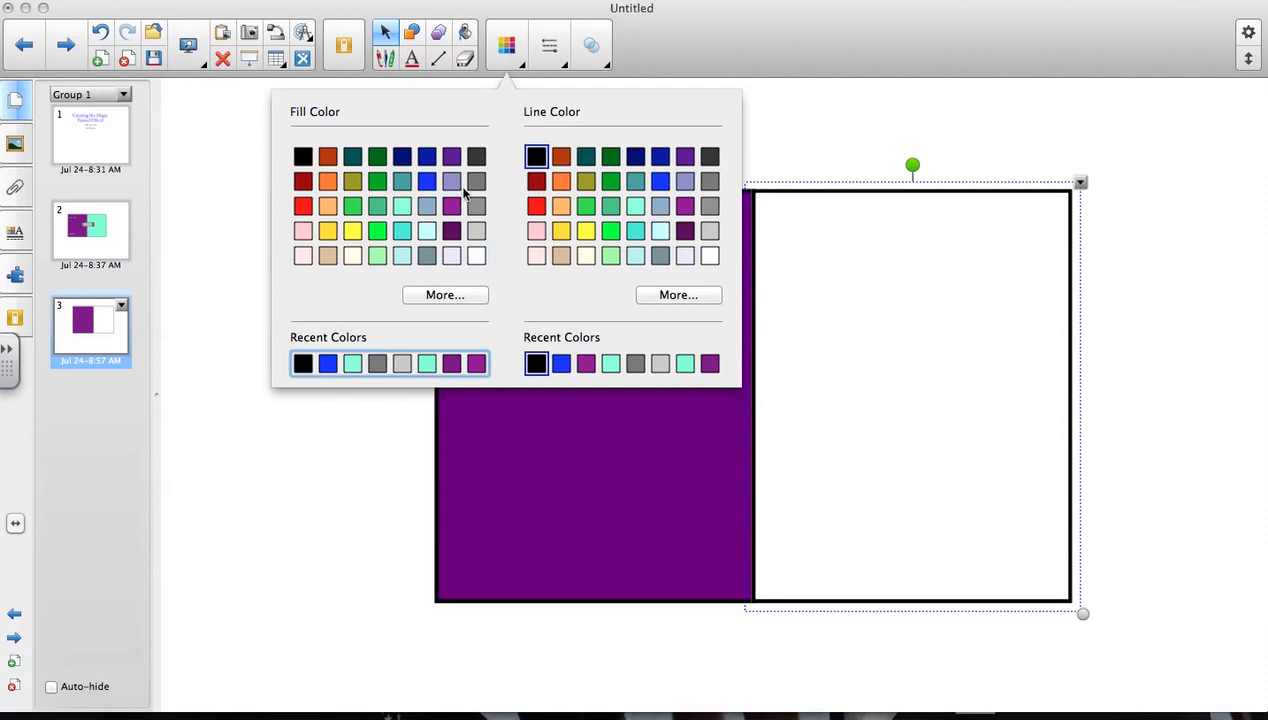
pyautogui.click(353, 363)
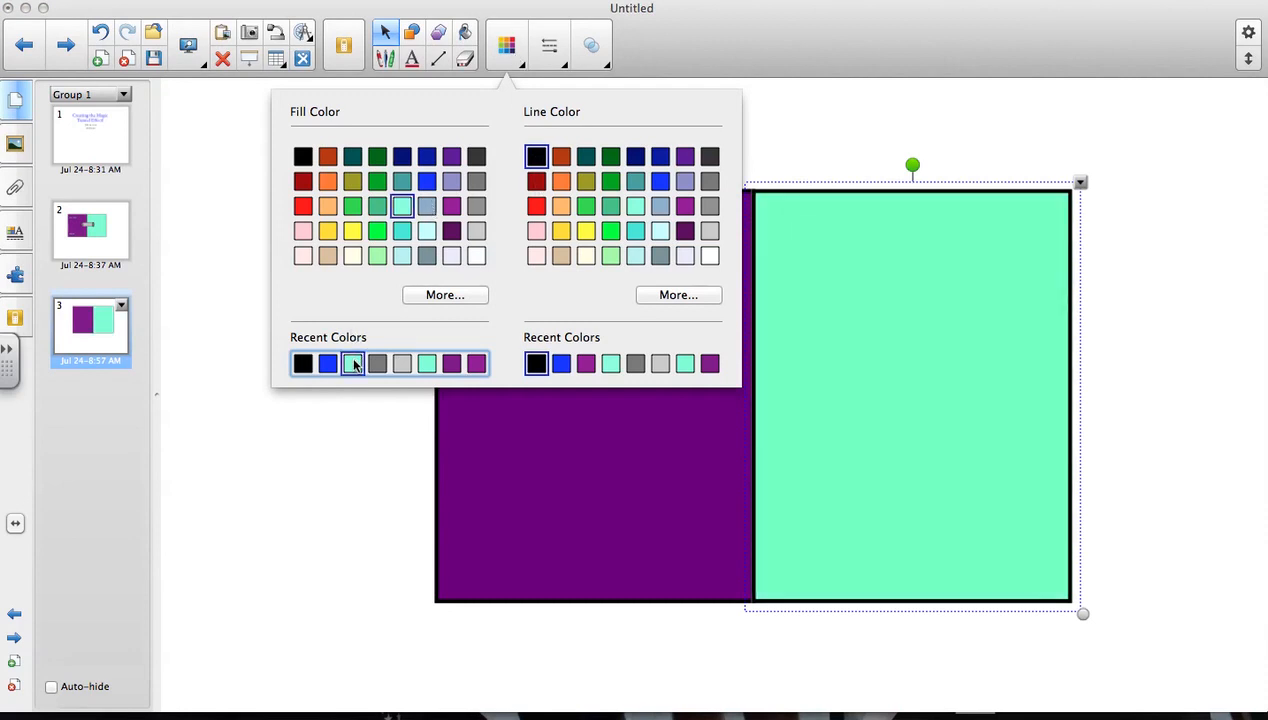
pyautogui.click(1186, 257)
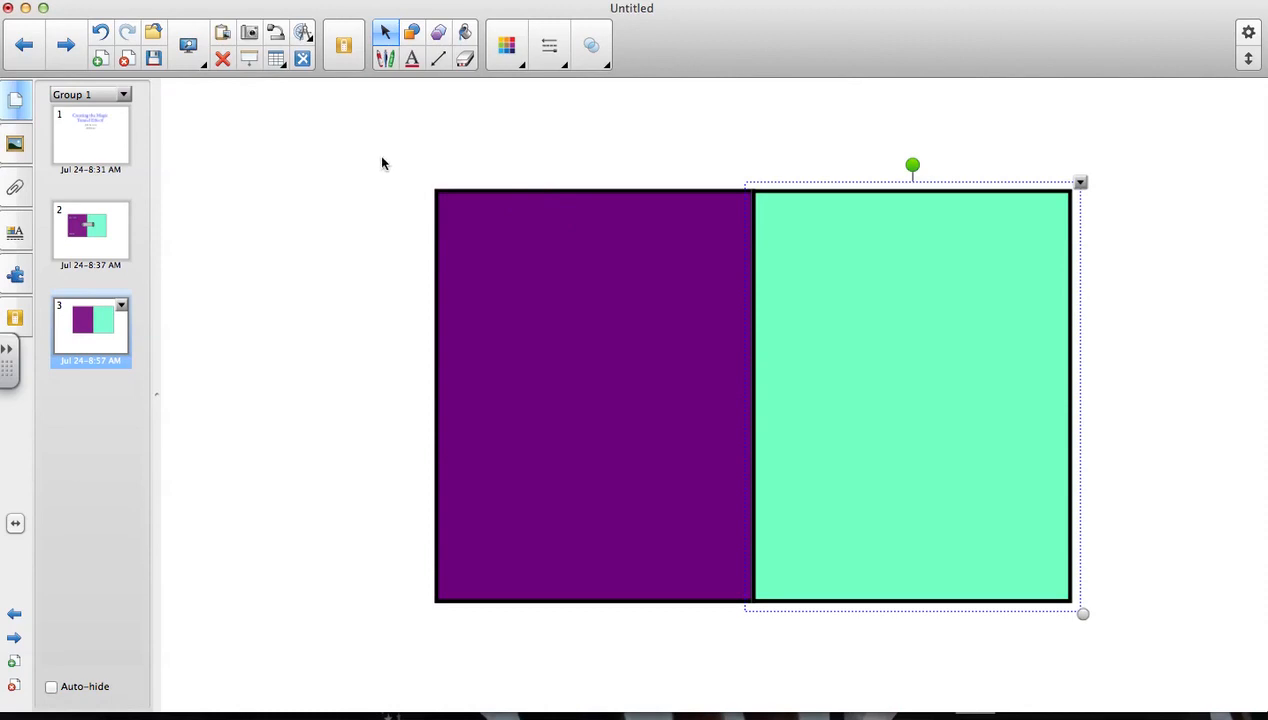
# Group the purple and green rectangles and shift the group slightly left and up on the page
pyautogui.moveTo(391, 171); pyautogui.dragTo(1174, 626)
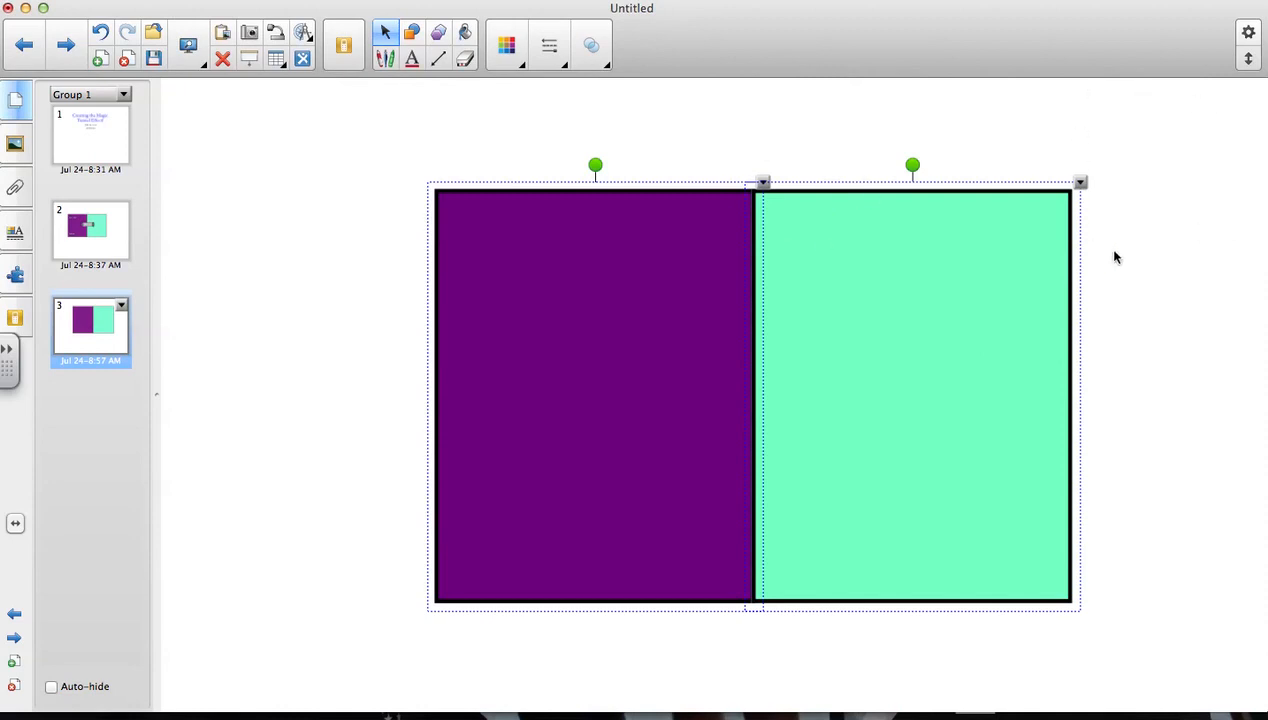
pyautogui.click(1080, 186)
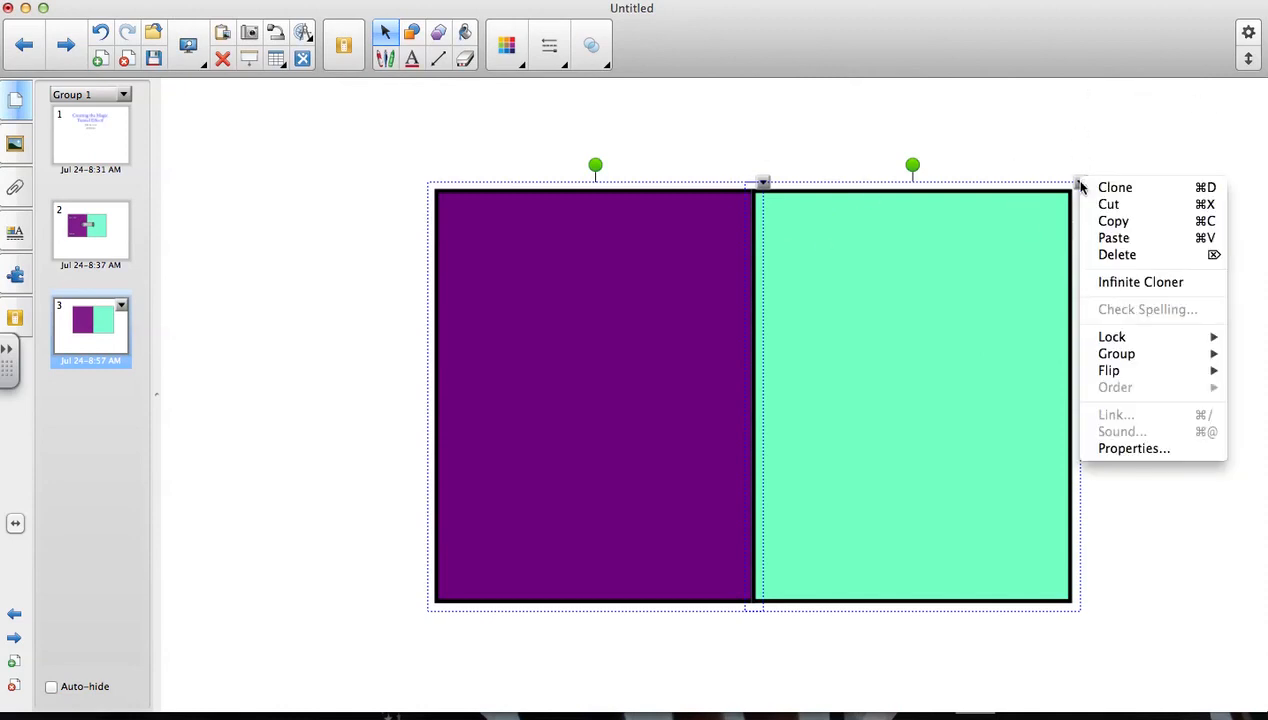
pyautogui.moveTo(1150, 355)
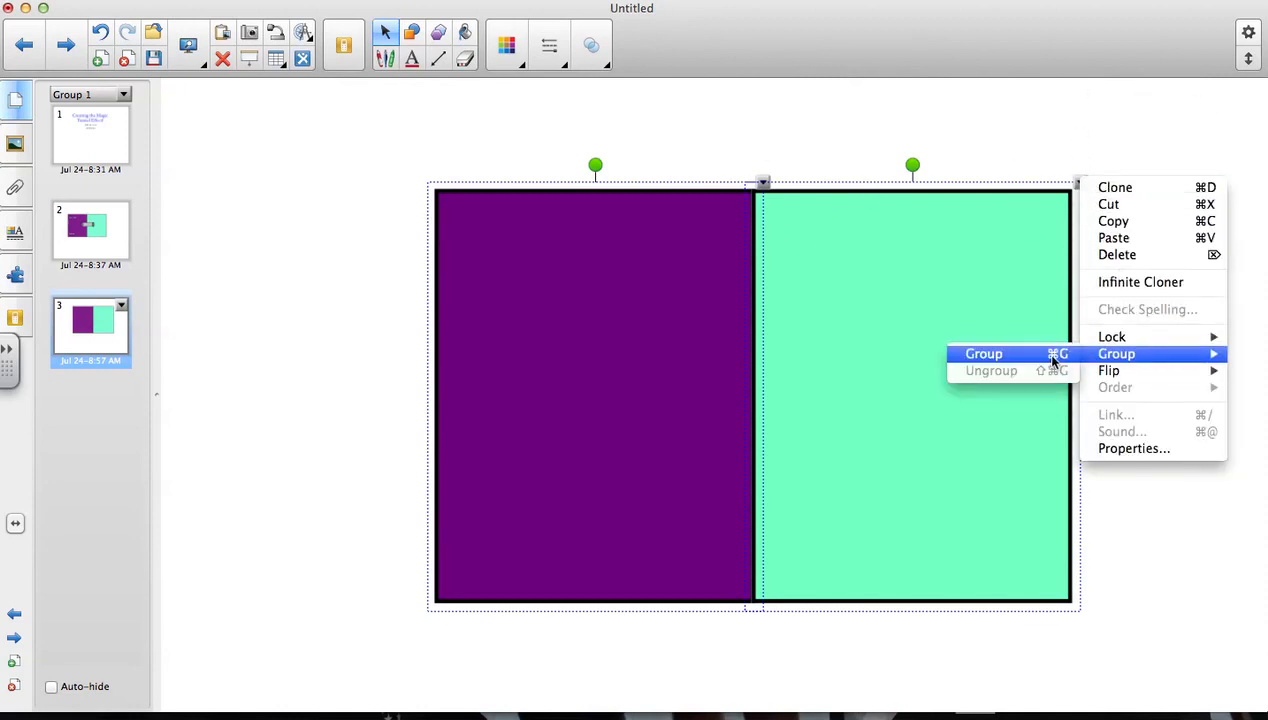
pyautogui.click(1000, 354)
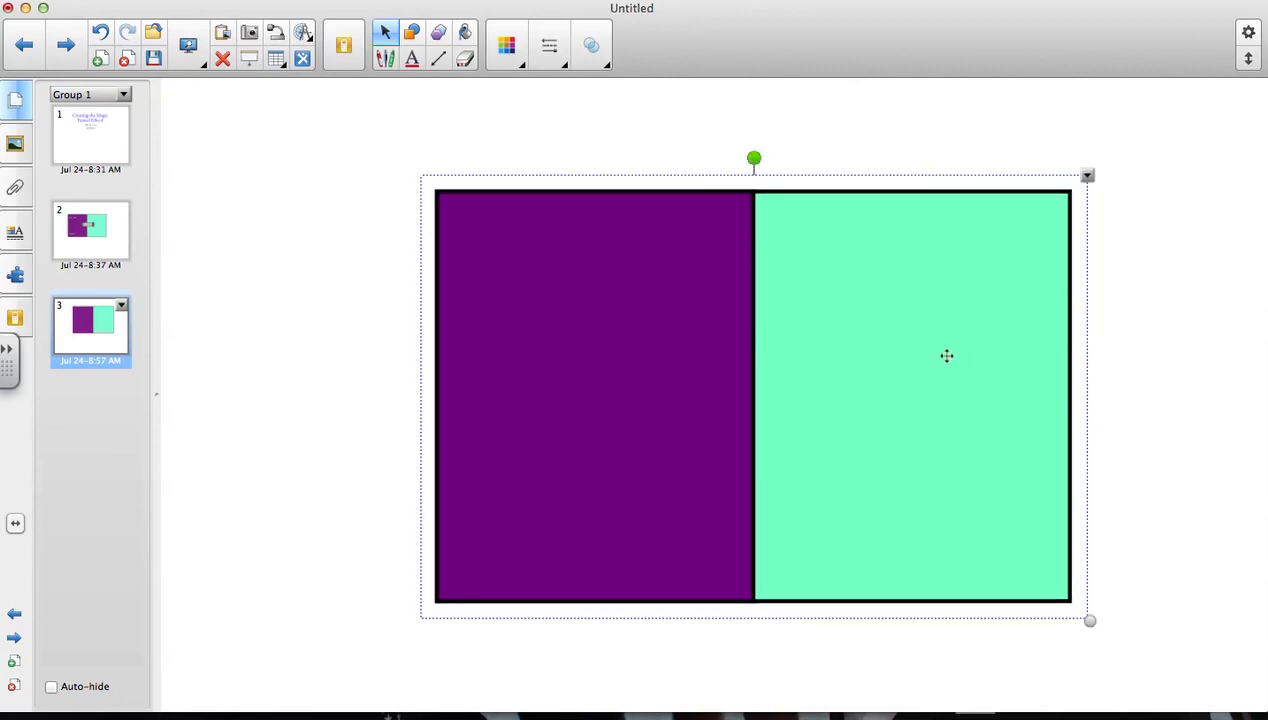
pyautogui.moveTo(945, 354); pyautogui.dragTo(863, 327)
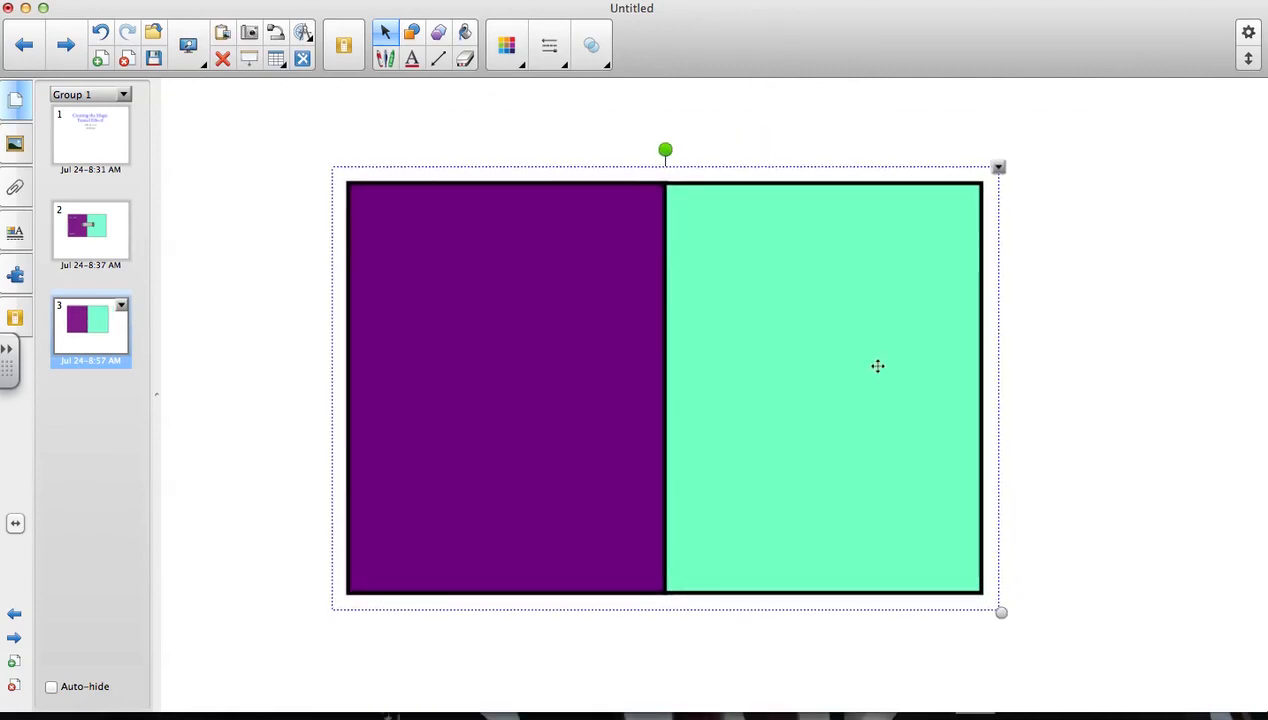
pyautogui.moveTo(812, 362); pyautogui.dragTo(855, 354)
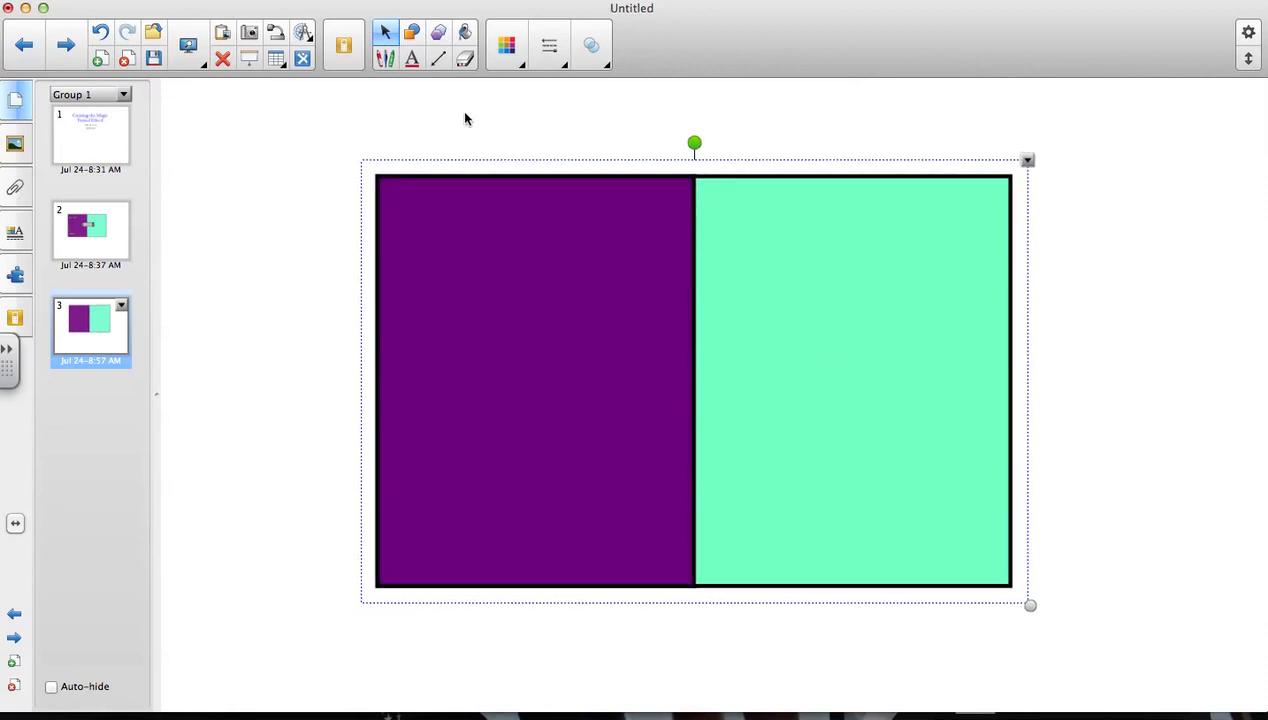
pyautogui.click(430, 127)
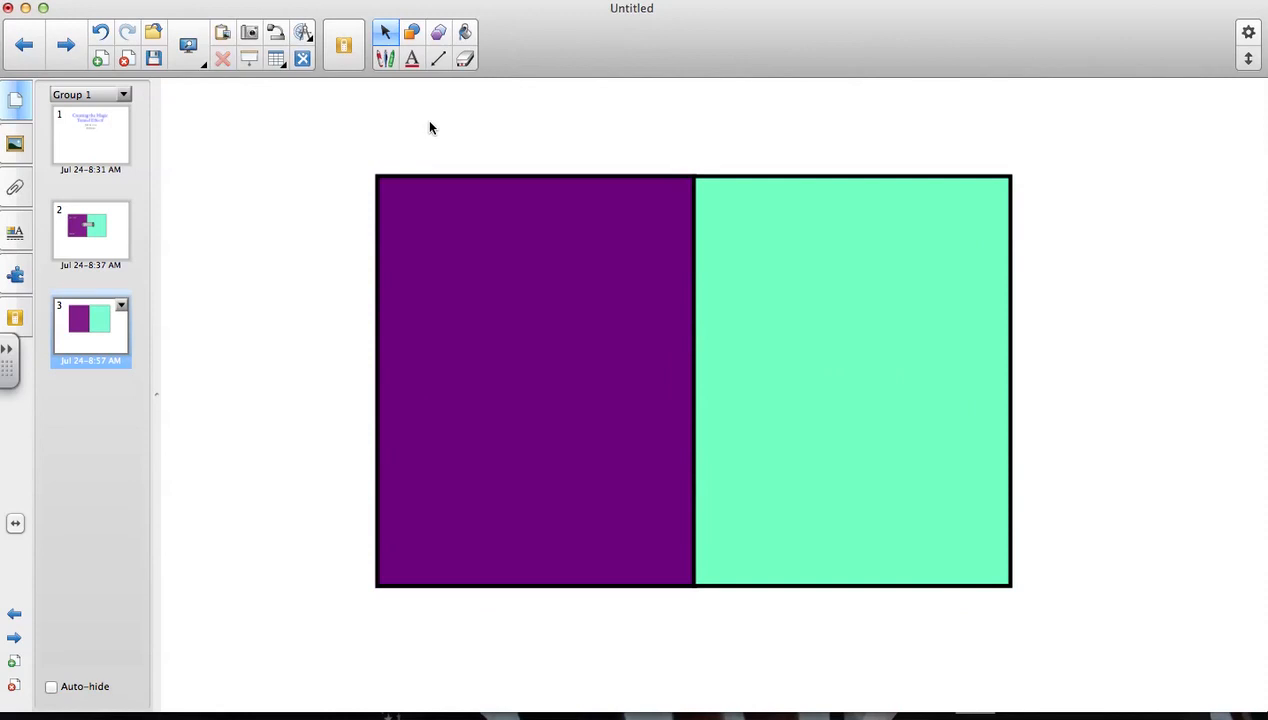
# Draw a small, wide rectangle in the blank space to the right of the green rectangle
pyautogui.click(412, 33)
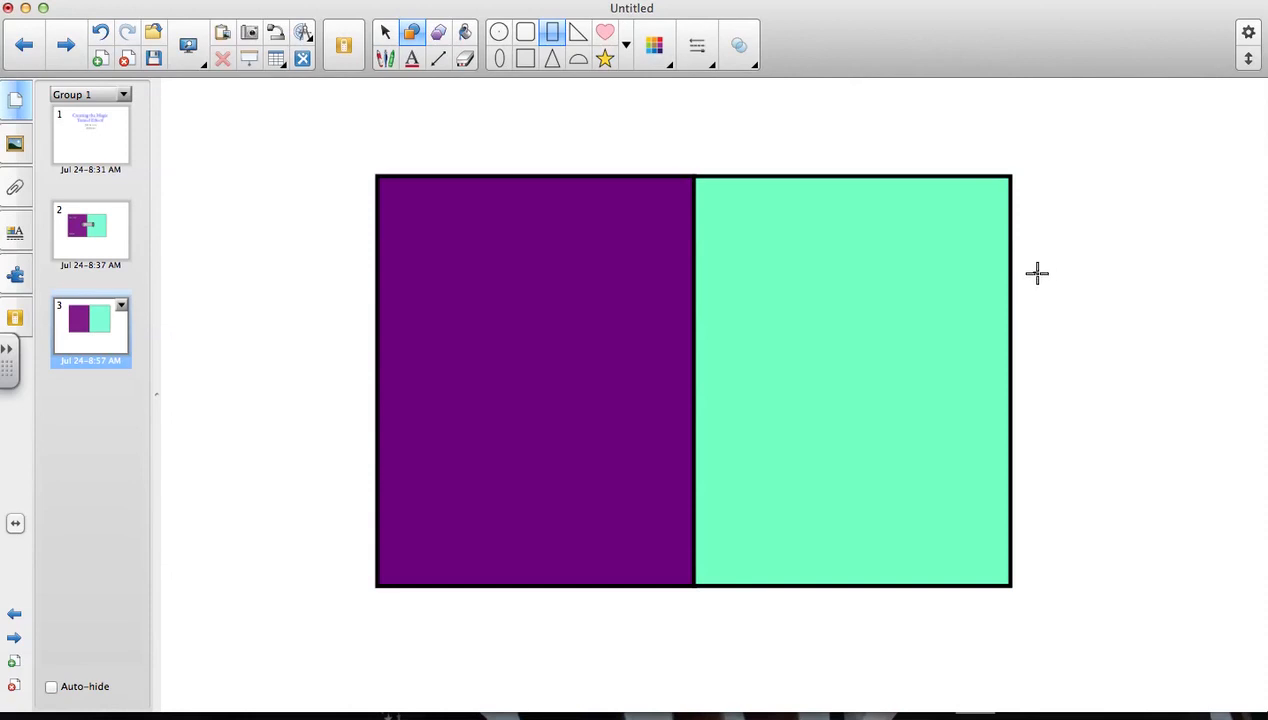
pyautogui.moveTo(1034, 271)
pyautogui.mouseDown()
pyautogui.moveTo(1064, 325)
pyautogui.moveTo(1113, 349)
pyautogui.moveTo(1202, 351)
pyautogui.moveTo(1204, 340)
pyautogui.mouseUp()
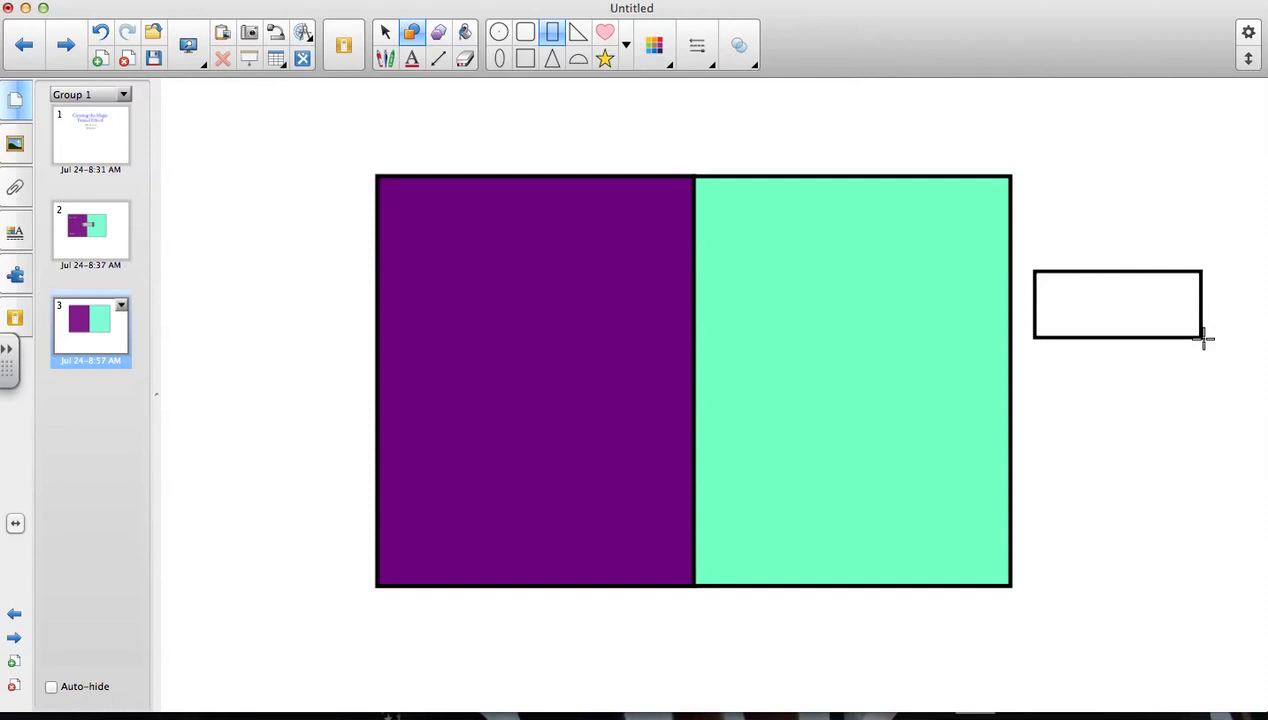
pyautogui.moveTo(1203, 339); pyautogui.dragTo(1202, 304)
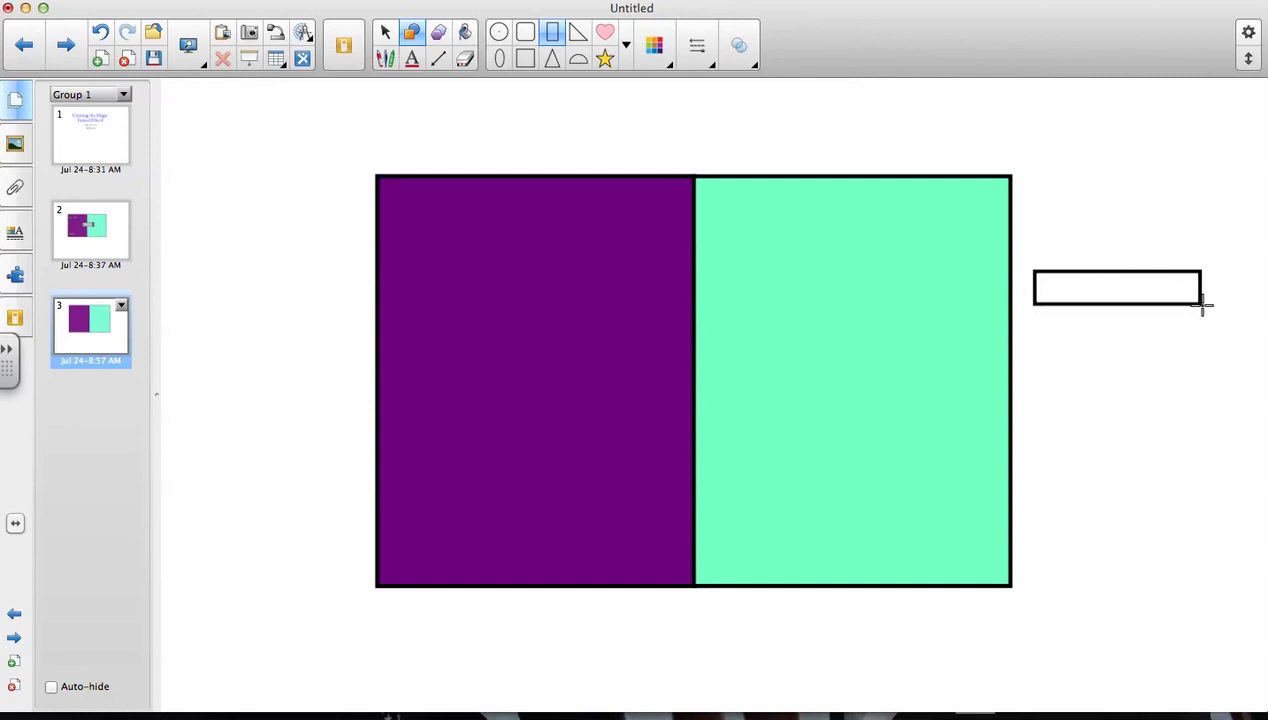
pyautogui.moveTo(1203, 304); pyautogui.dragTo(1210, 338)
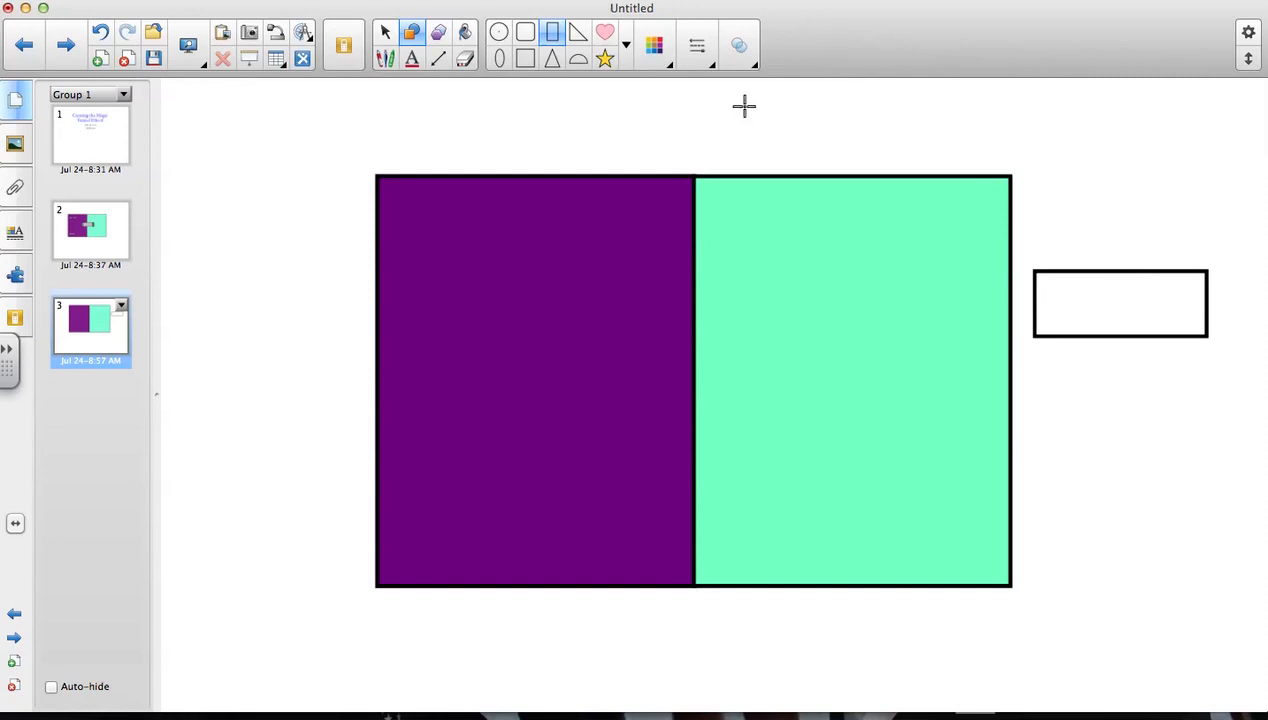
# Draw a narrow upright ellipse over each end of the small rectangle to outline a tube
pyautogui.click(500, 60)
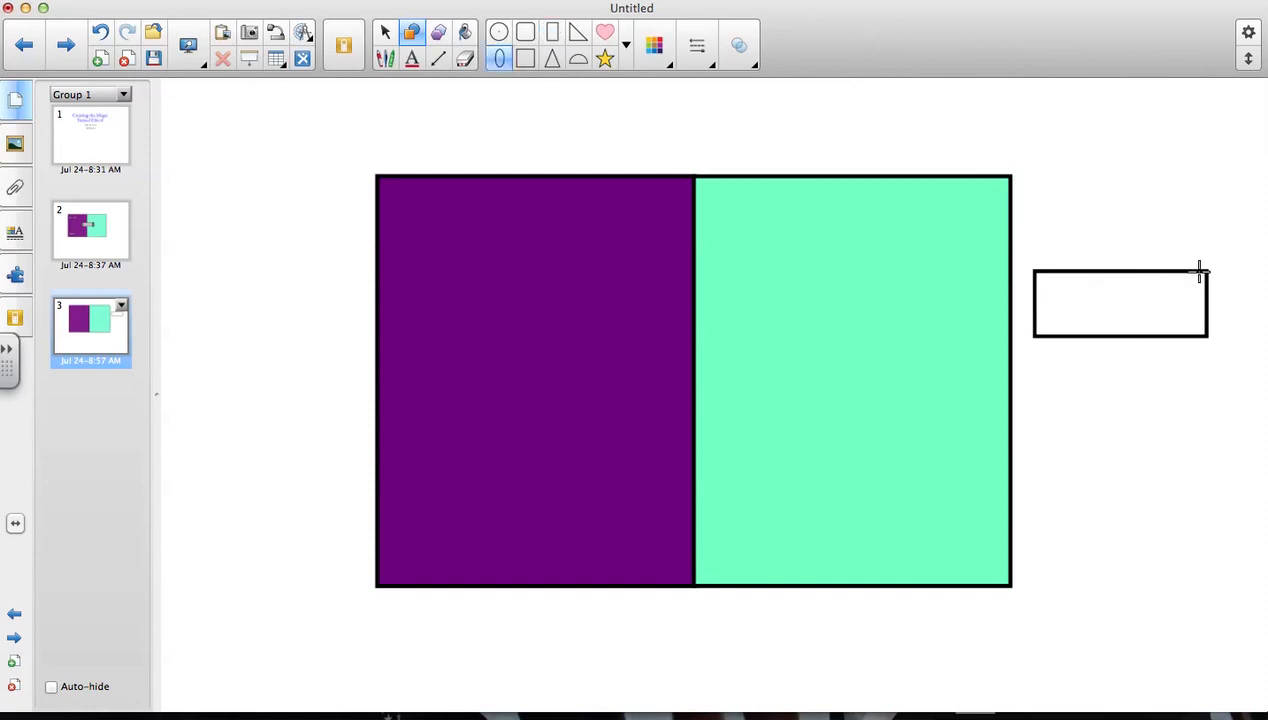
pyautogui.moveTo(1197, 270); pyautogui.dragTo(1231, 336)
pyautogui.moveTo(1022, 270); pyautogui.dragTo(1058, 337)
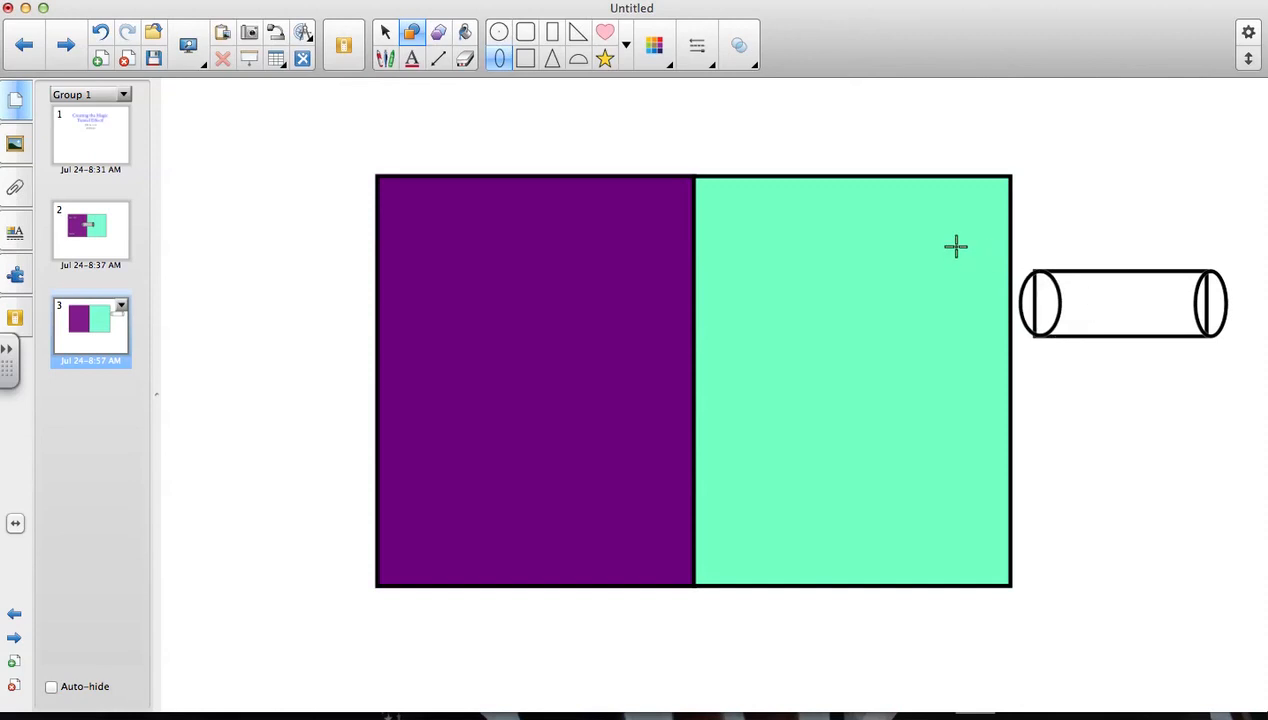
# Enlarge the tube's left ellipse slightly and nudge it left and up to fit the small rectangle's end
pyautogui.click(387, 33)
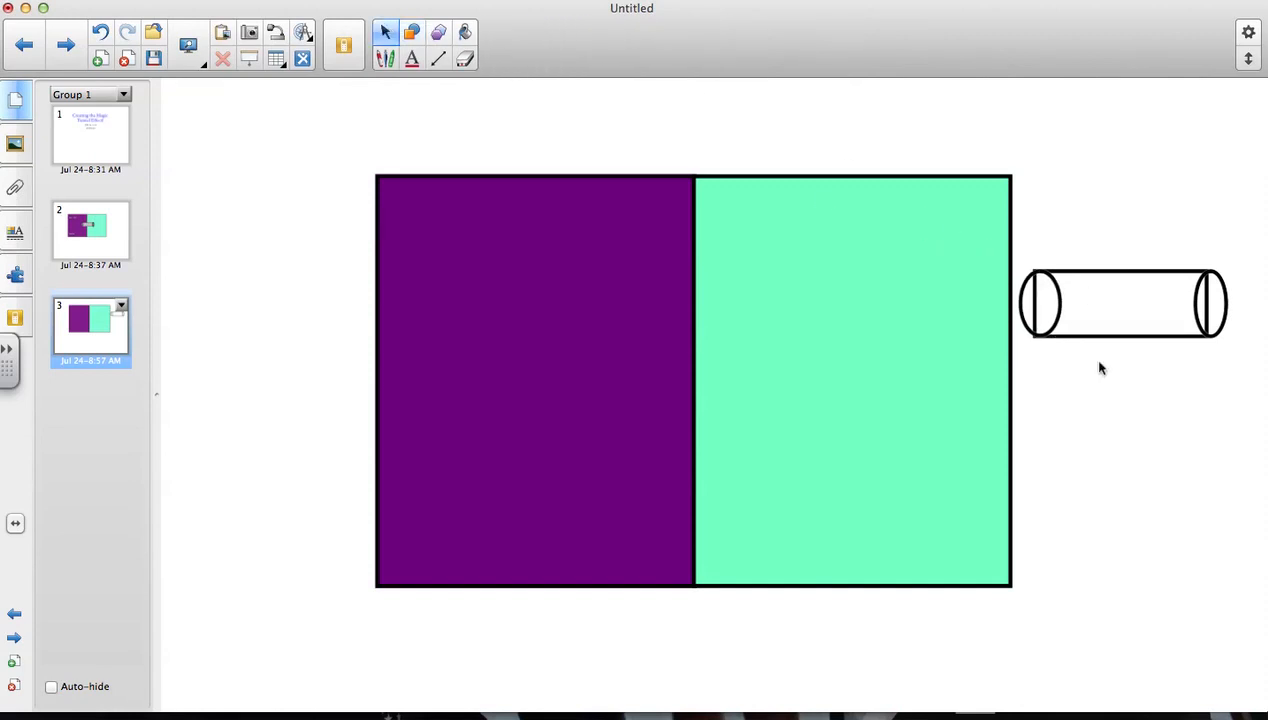
pyautogui.click(1037, 269)
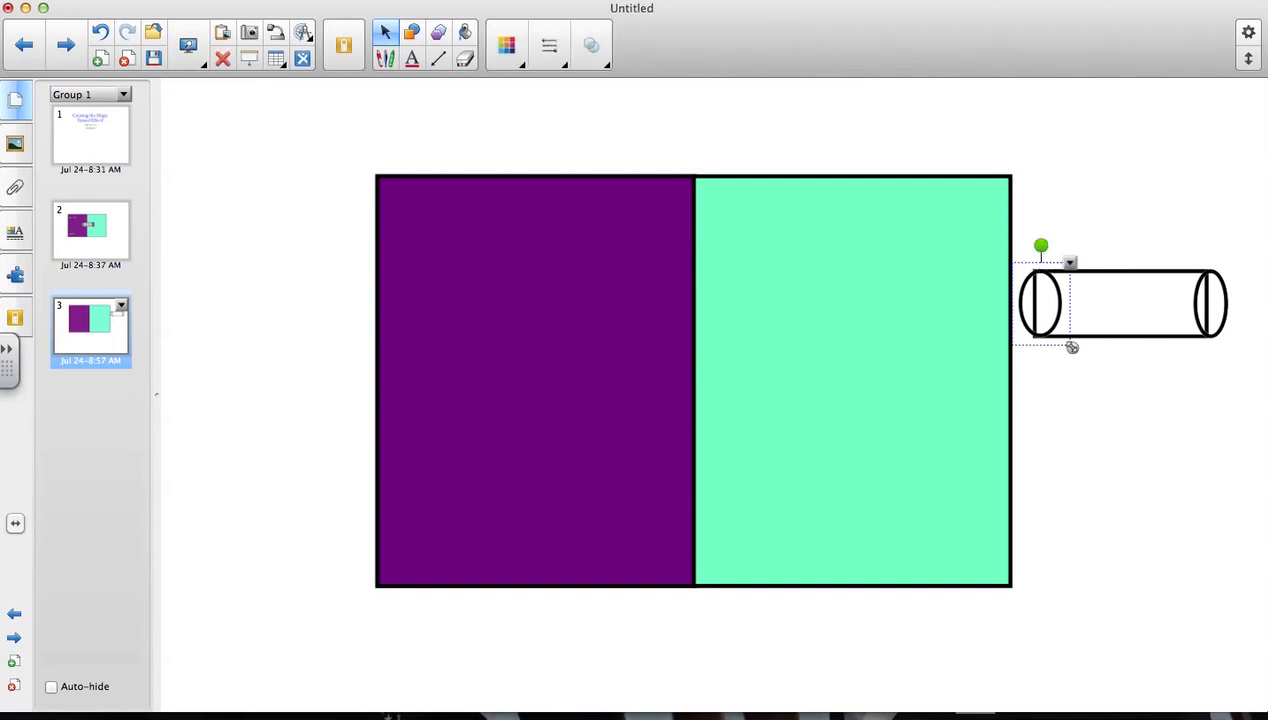
pyautogui.moveTo(1072, 347); pyautogui.dragTo(1076, 353)
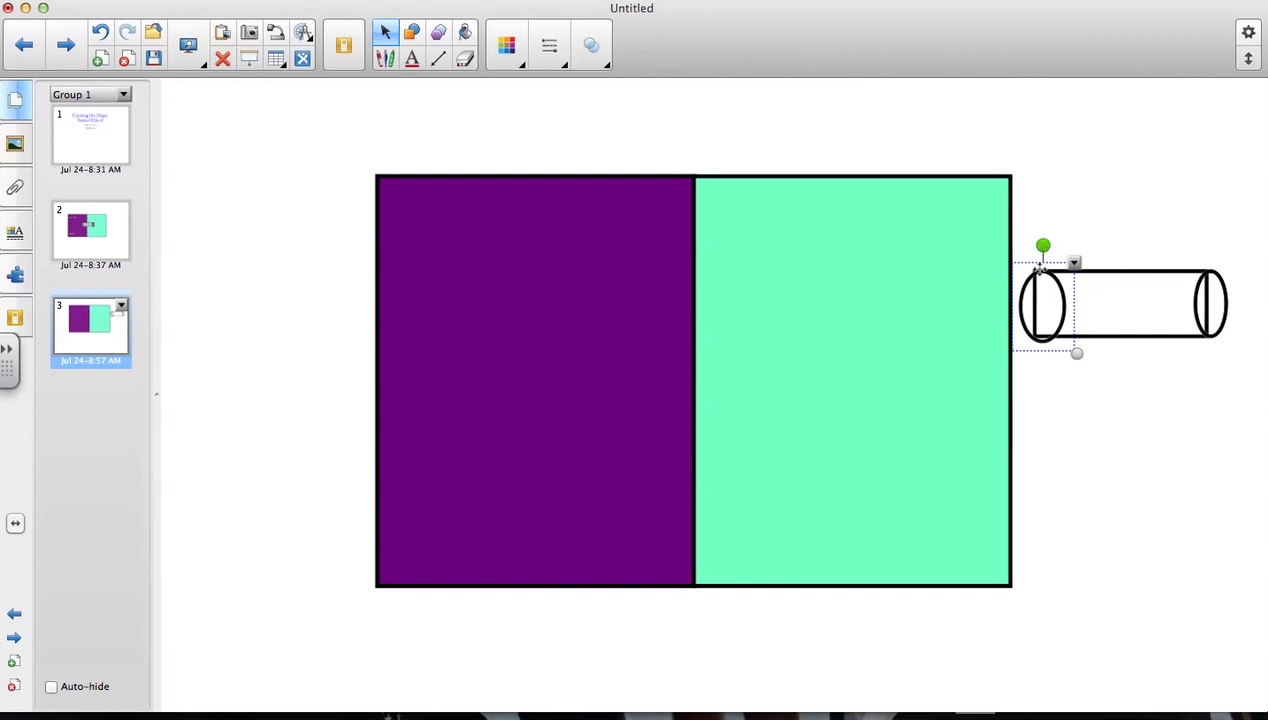
pyautogui.moveTo(1038, 257); pyautogui.dragTo(1032, 253)
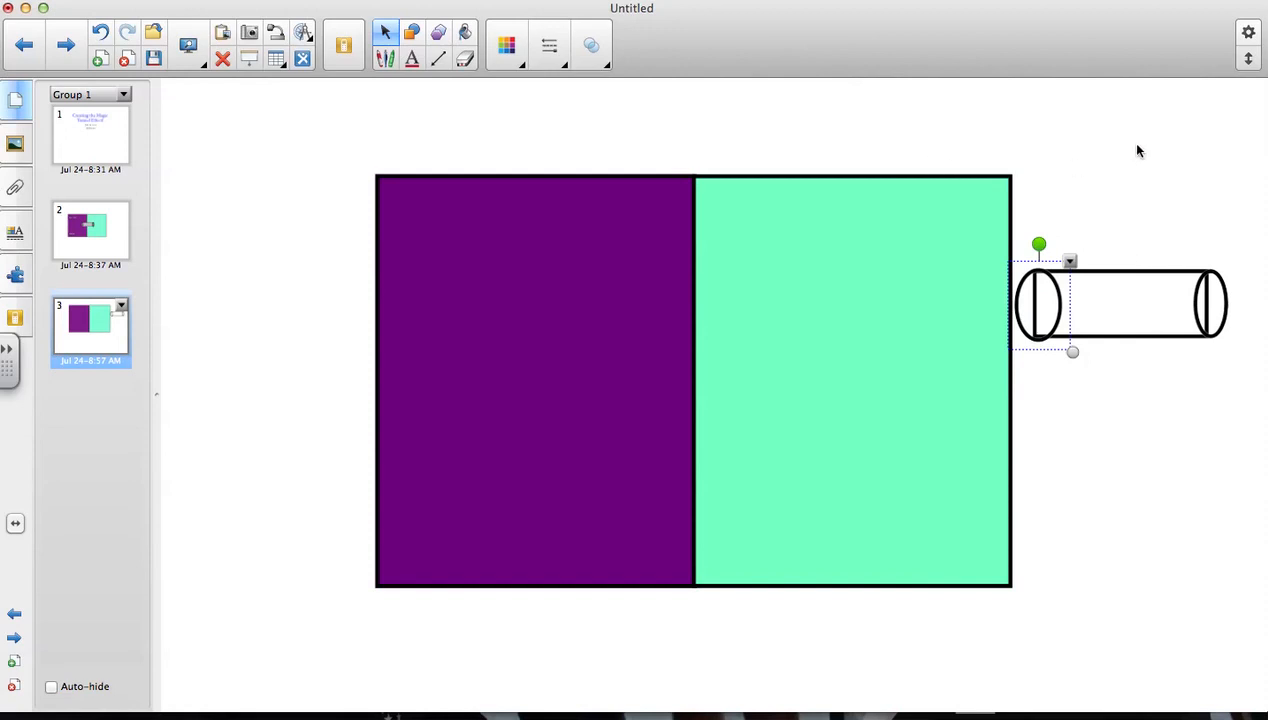
# Fill the ellipses at both ends of the tube with dark gray
pyautogui.click(499, 55)
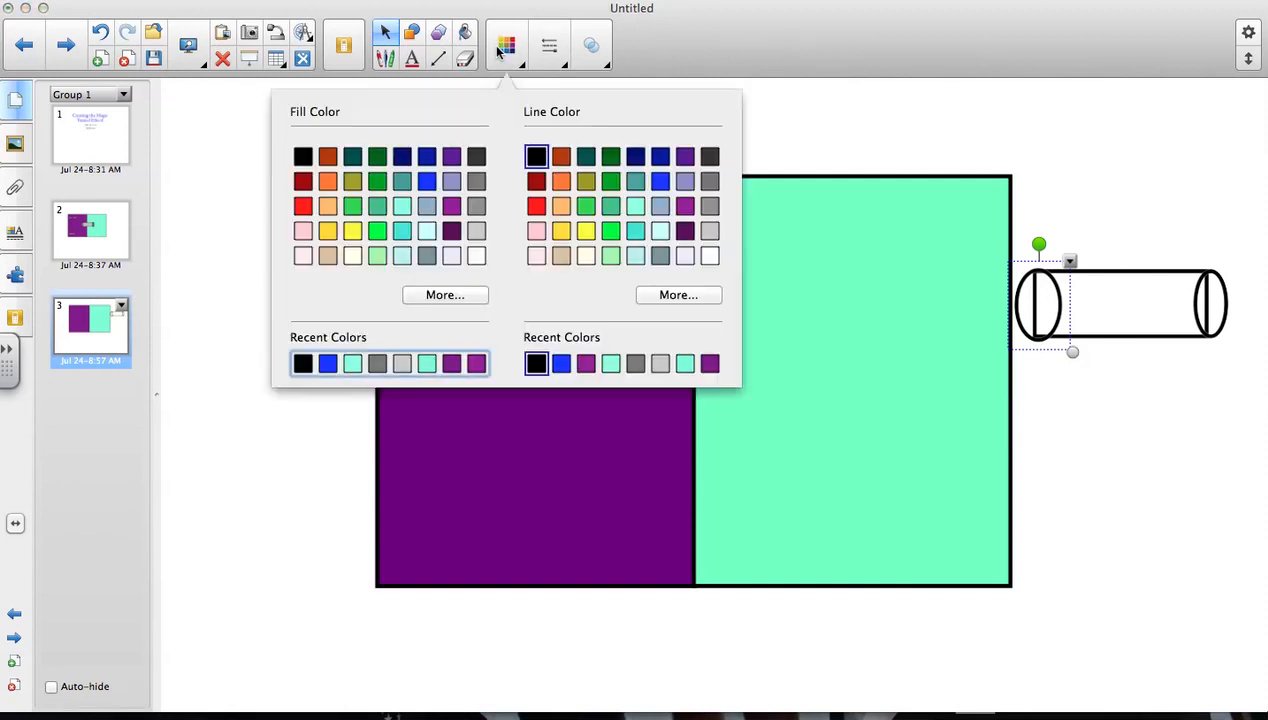
pyautogui.click(476, 181)
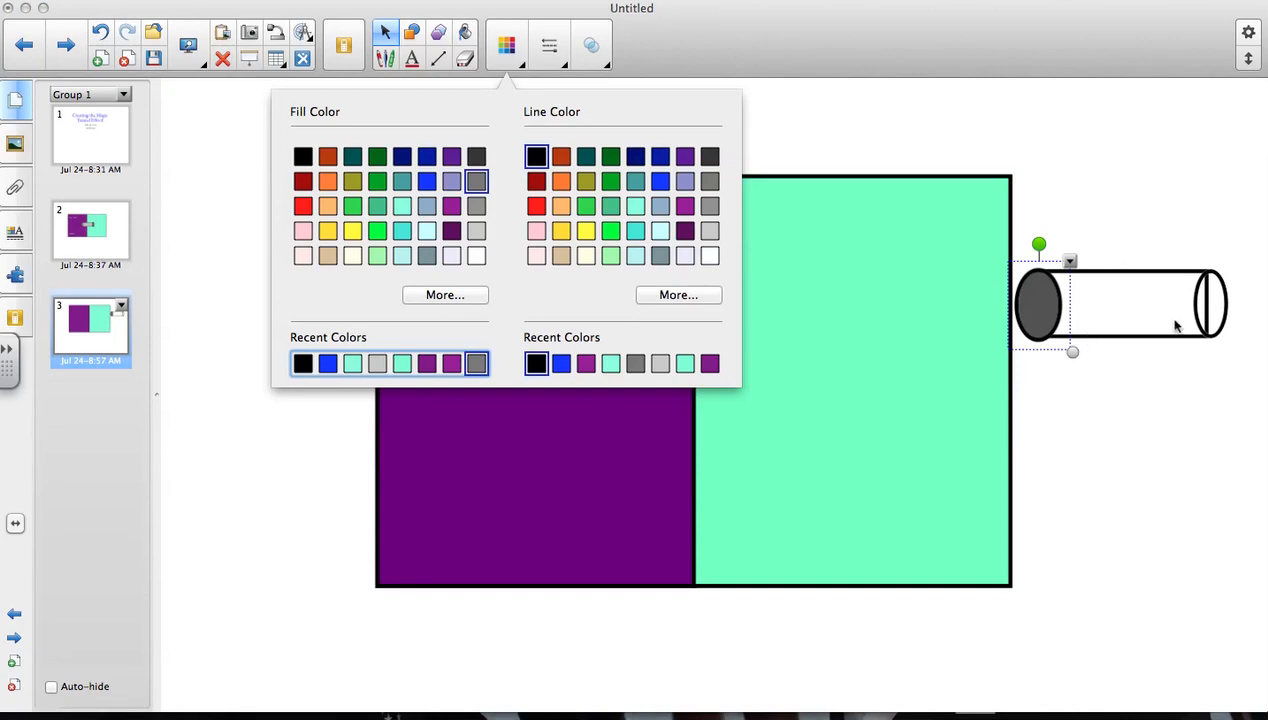
pyautogui.click(1205, 292)
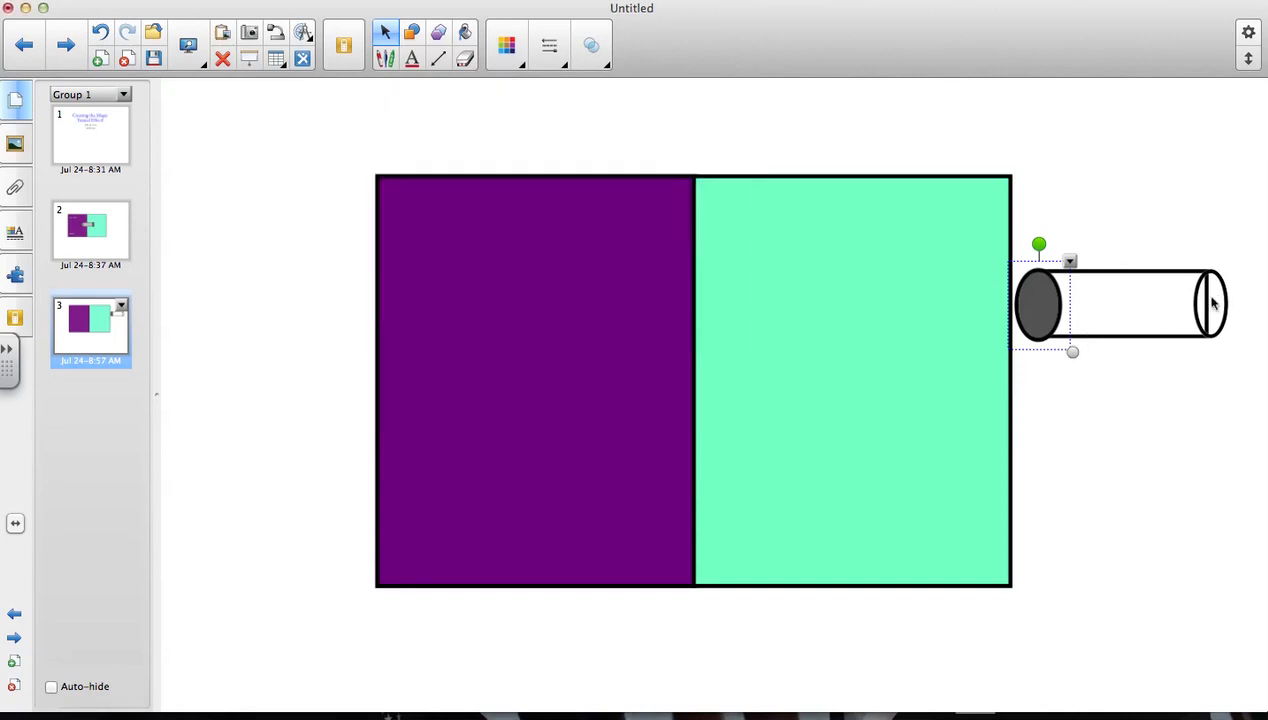
pyautogui.click(515, 44)
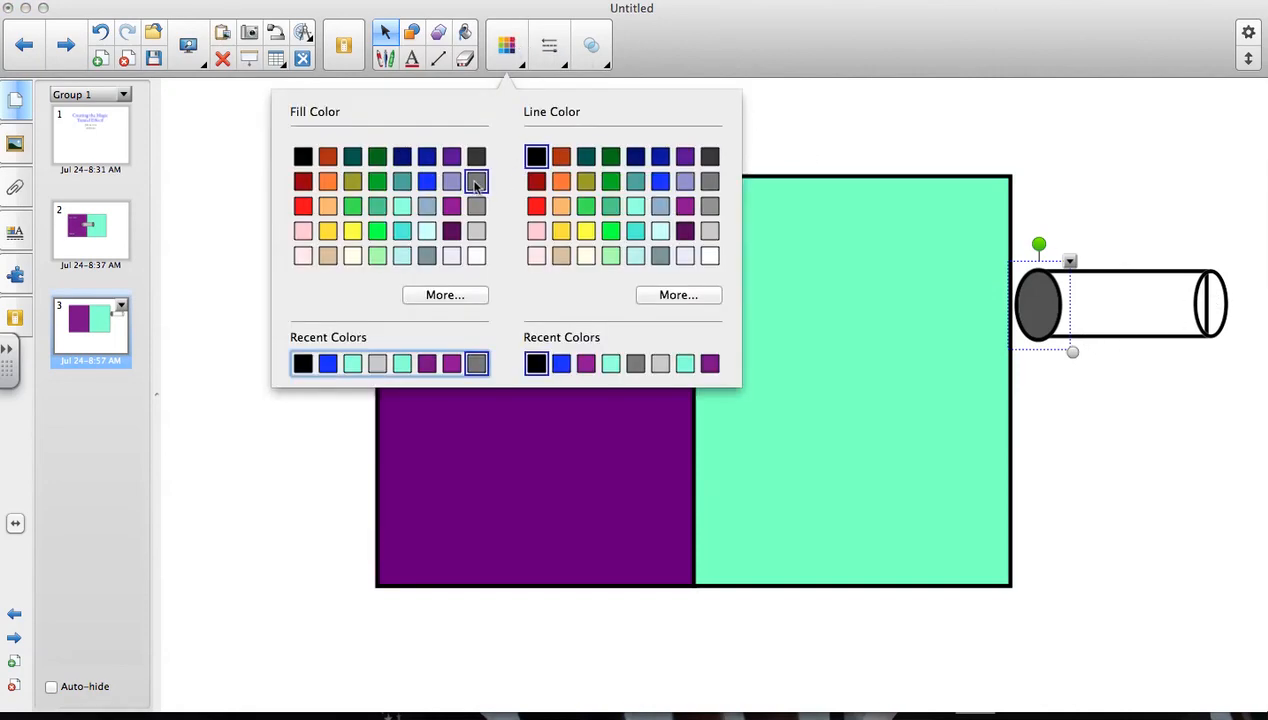
pyautogui.click(1206, 296)
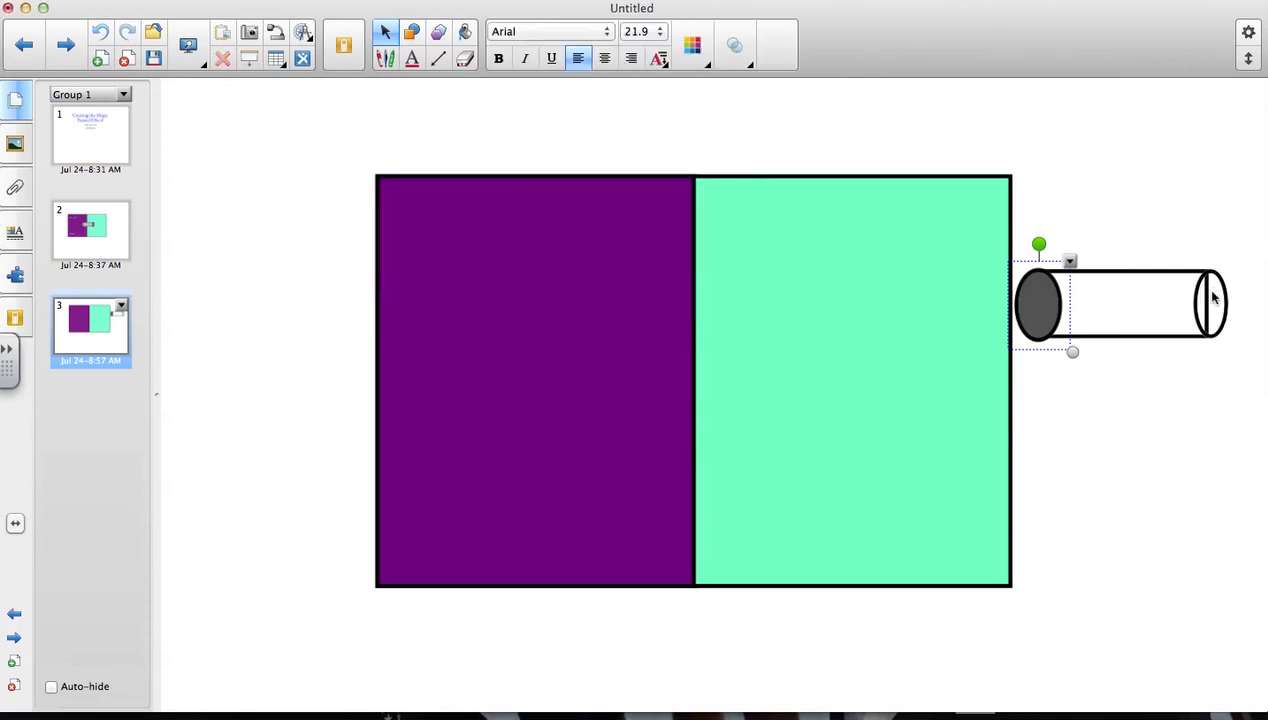
pyautogui.click(1212, 296)
pyautogui.click(1185, 214)
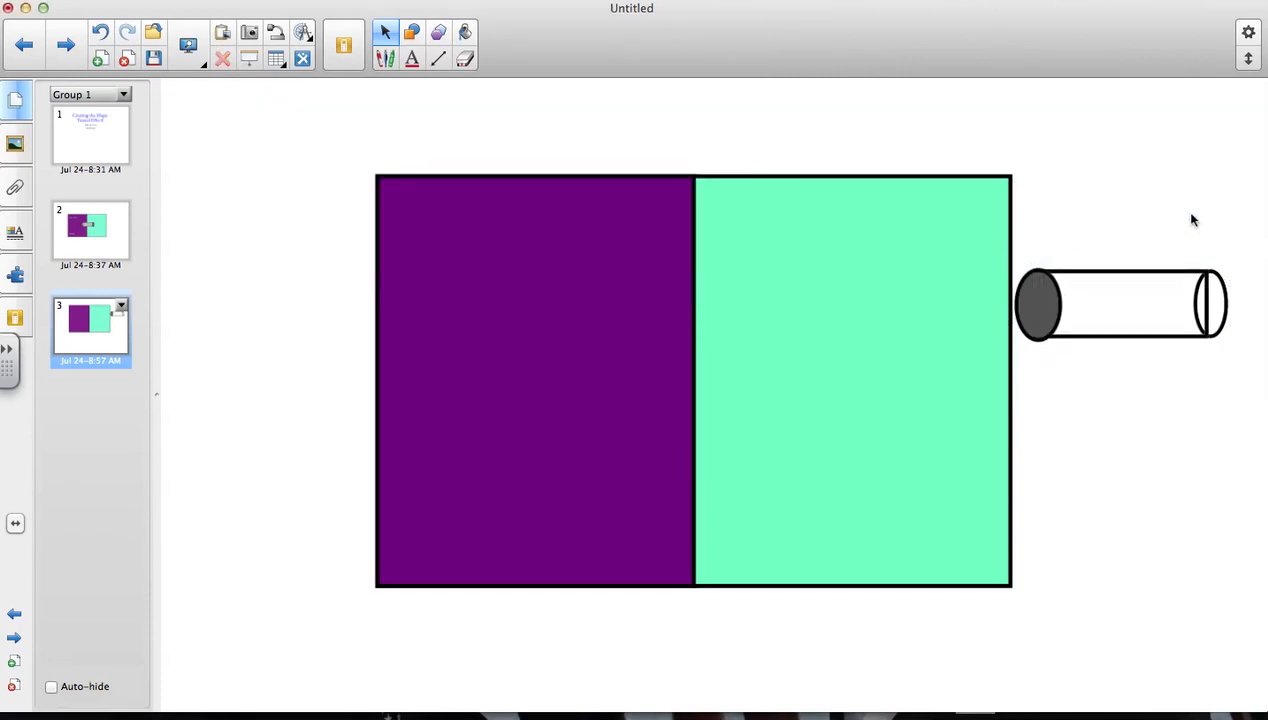
pyautogui.click(1209, 306)
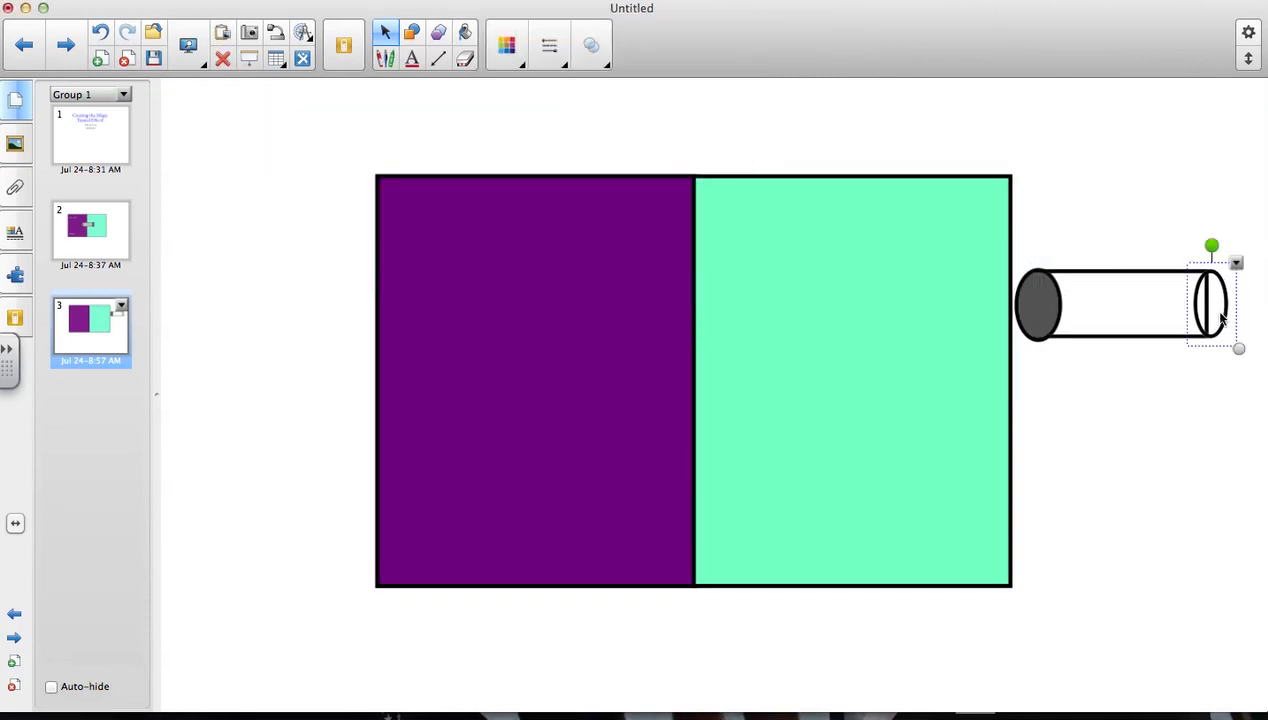
pyautogui.click(507, 60)
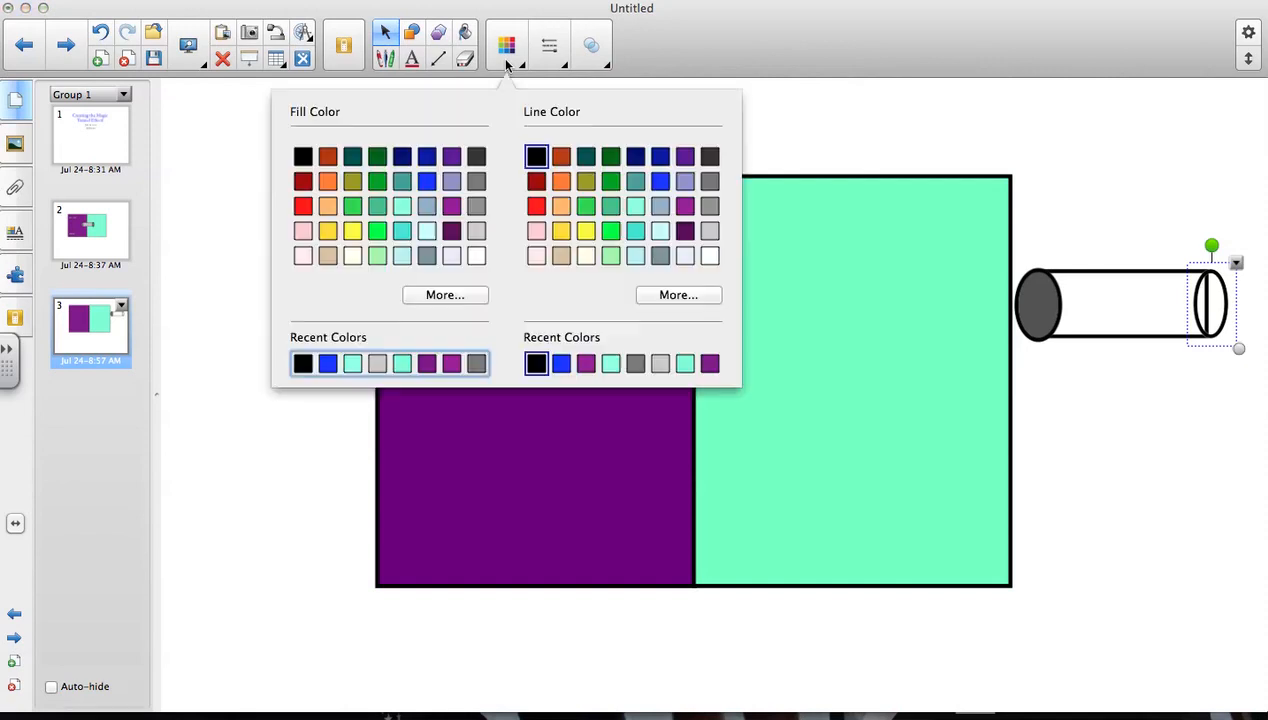
pyautogui.click(477, 183)
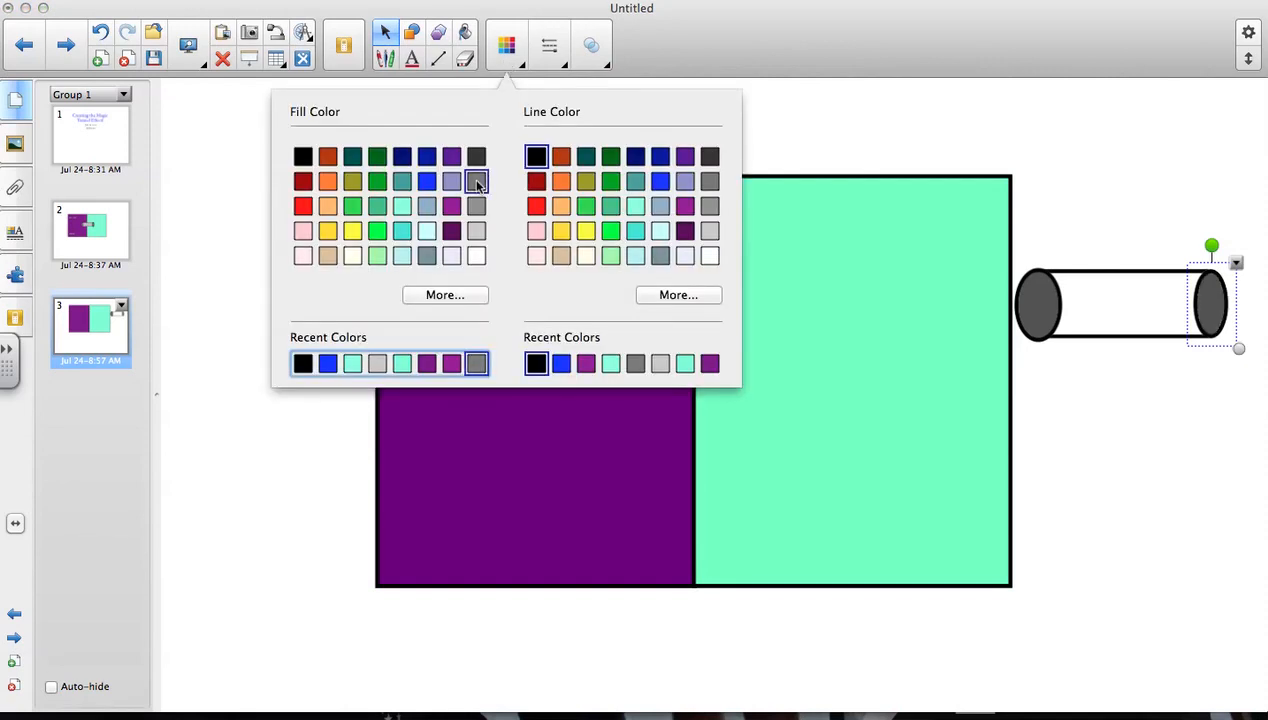
pyautogui.click(1105, 273)
pyautogui.click(1110, 283)
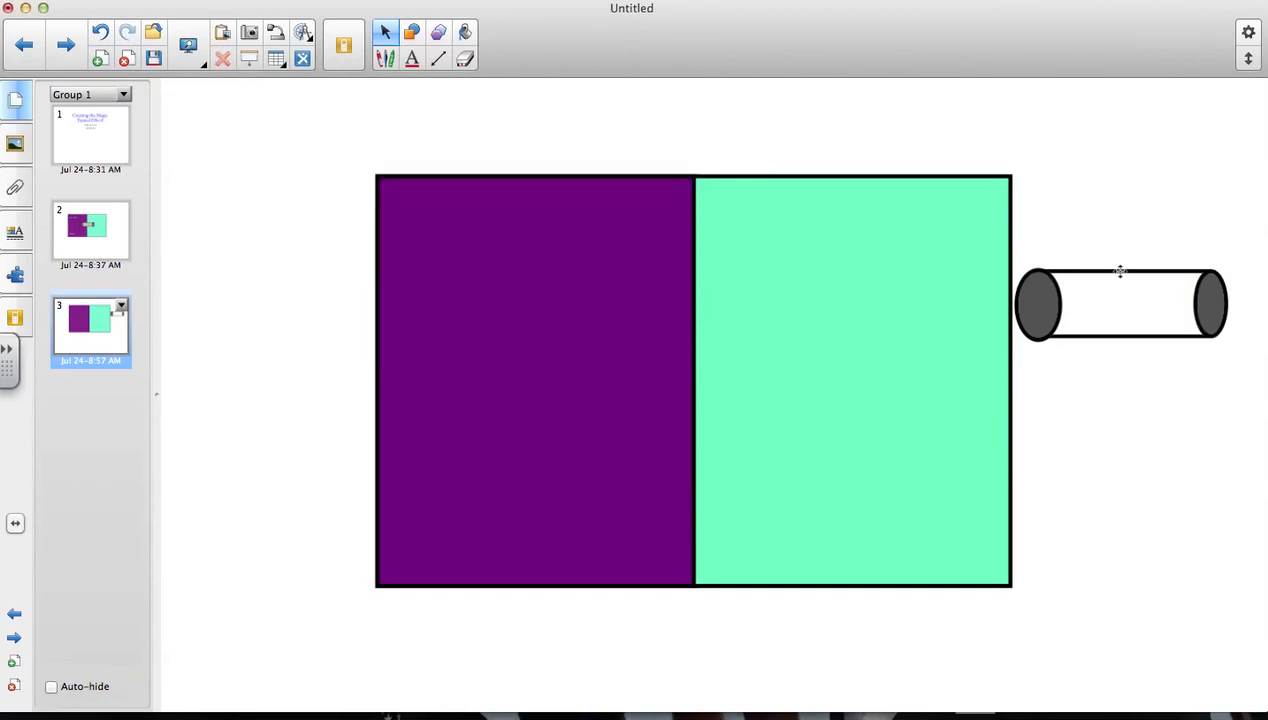
pyautogui.click(1119, 272)
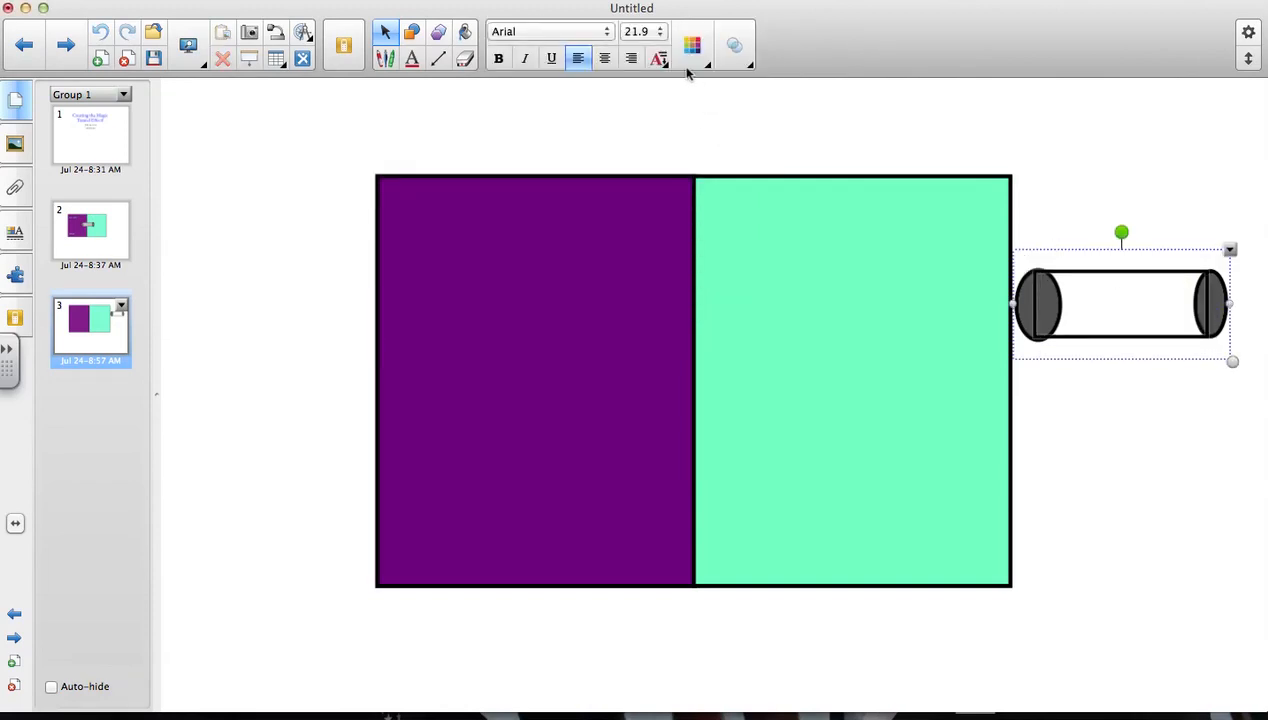
pyautogui.click(695, 66)
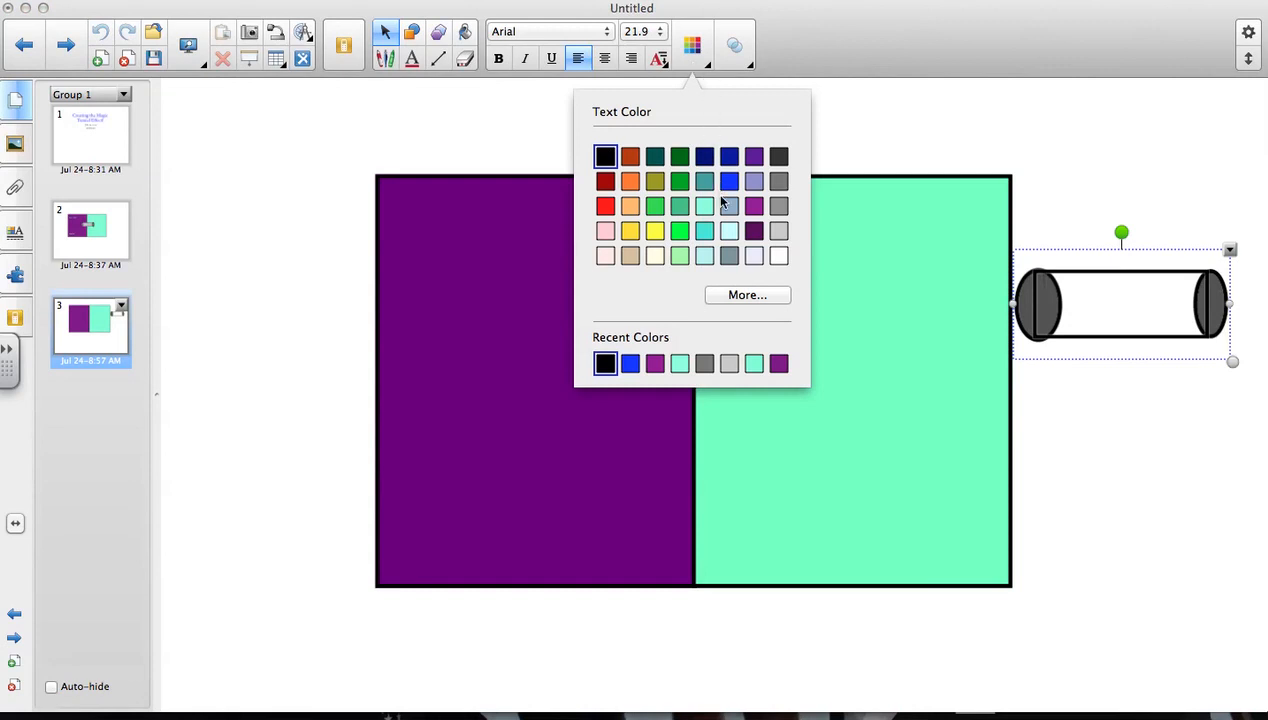
pyautogui.click(778, 232)
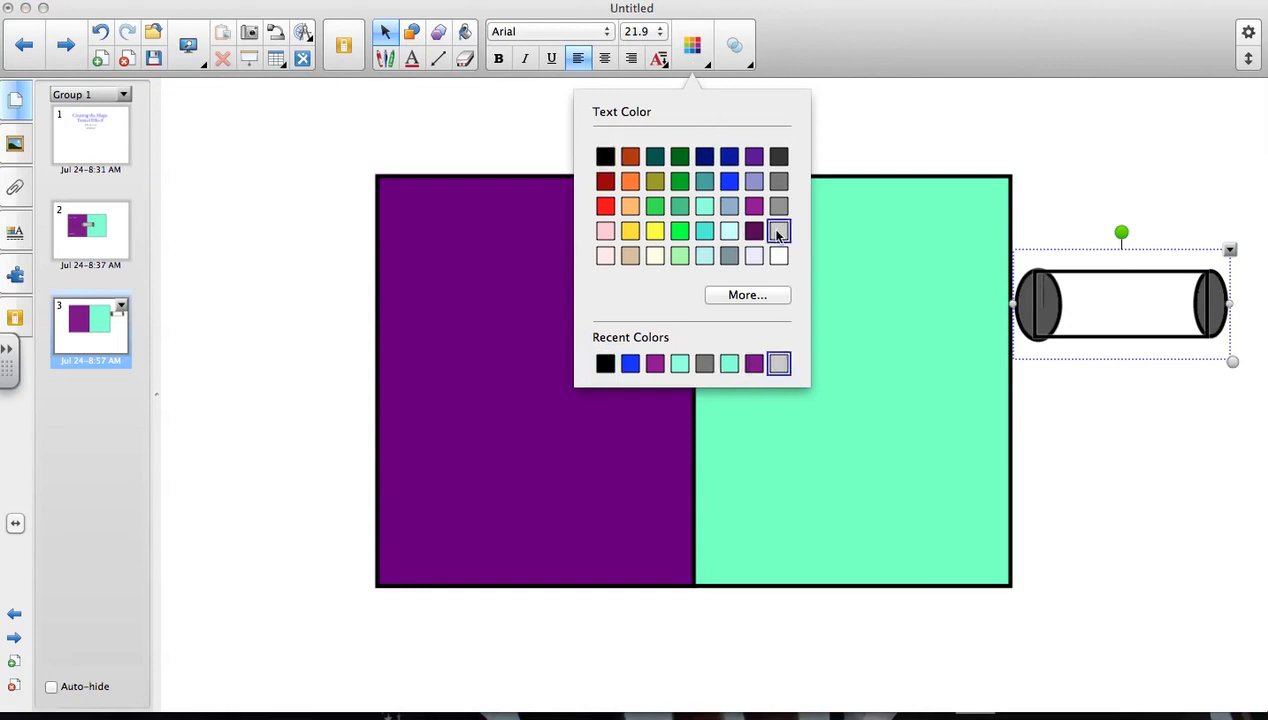
pyautogui.click(1177, 178)
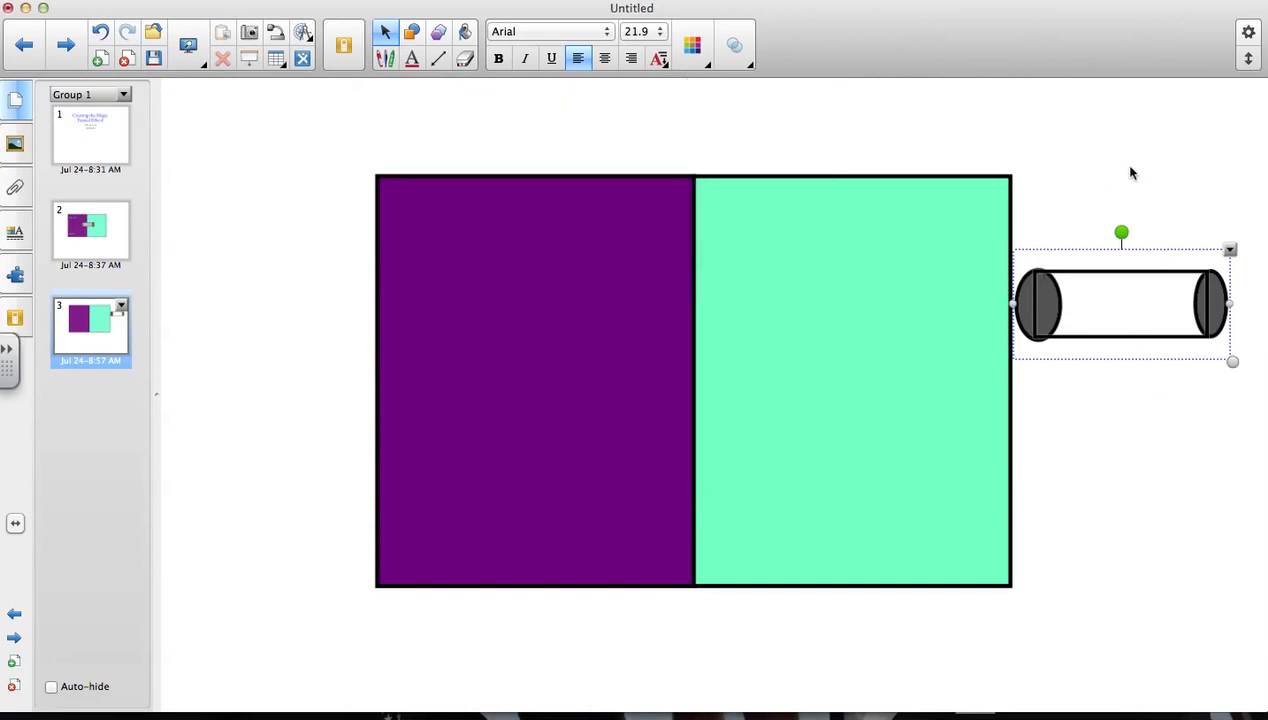
pyautogui.click(1140, 188)
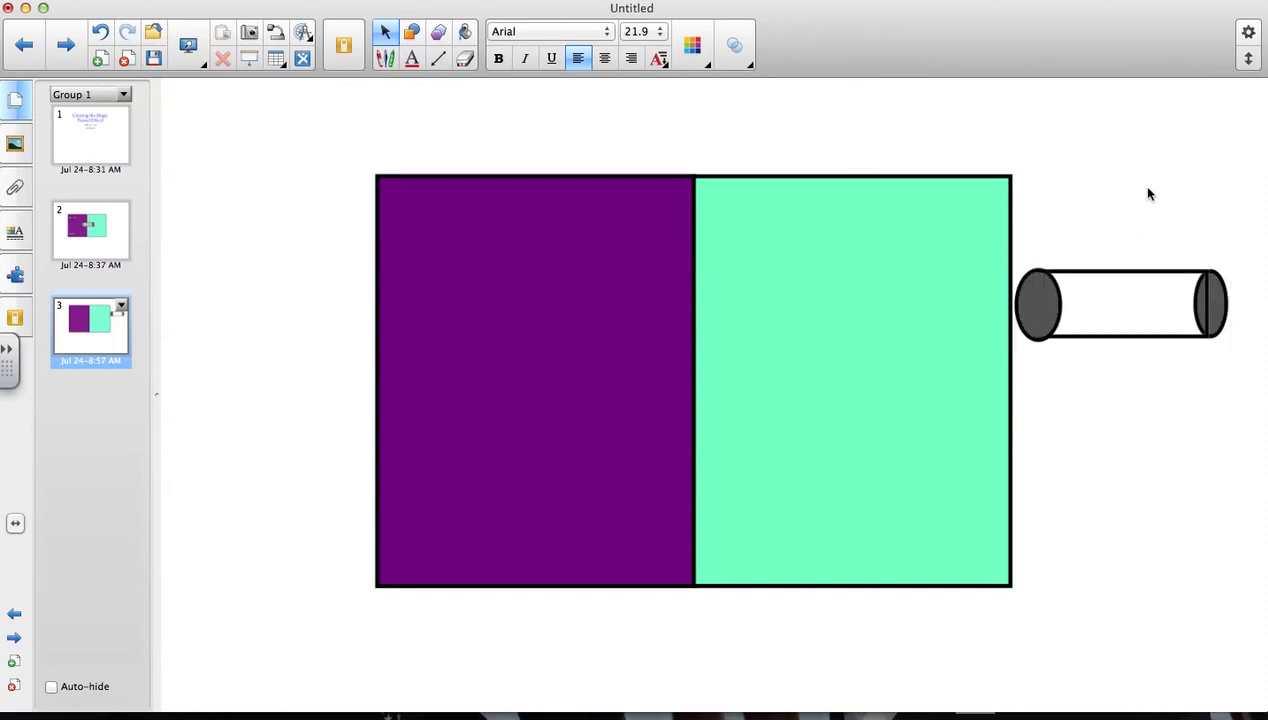
# Fill the small rectangle forming the tube's body with light gray
pyautogui.click(1130, 272)
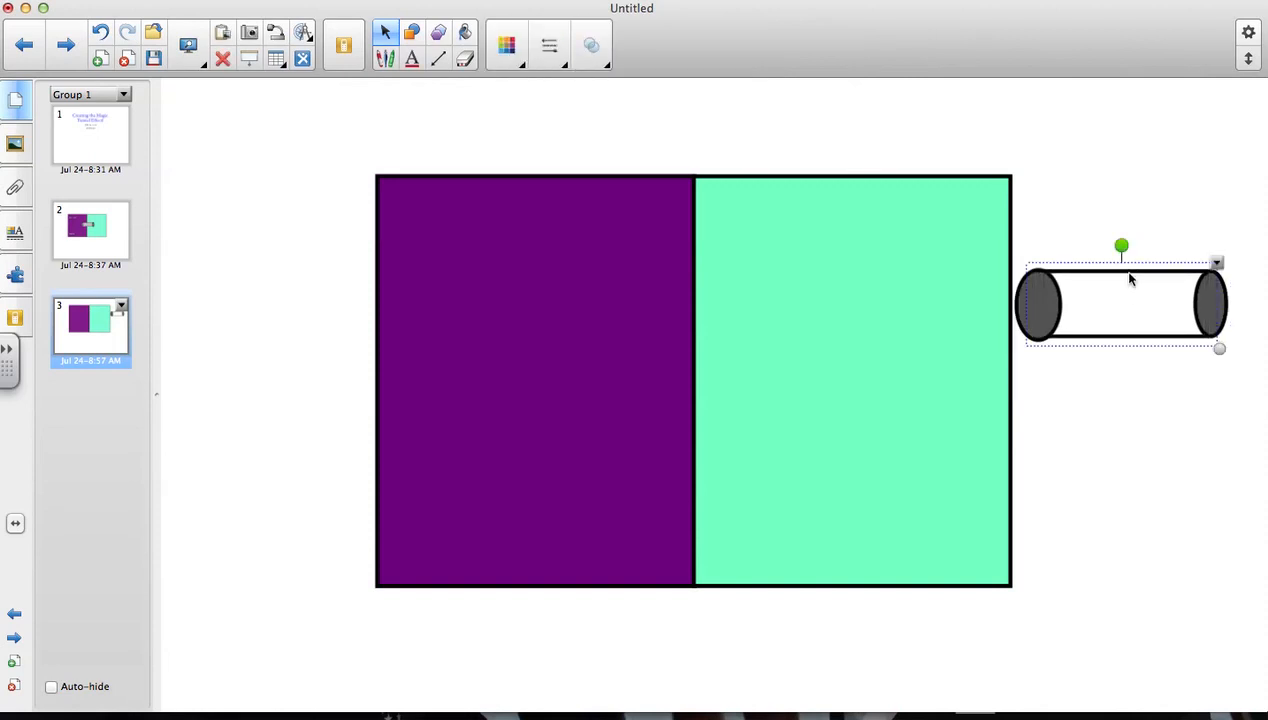
pyautogui.click(509, 56)
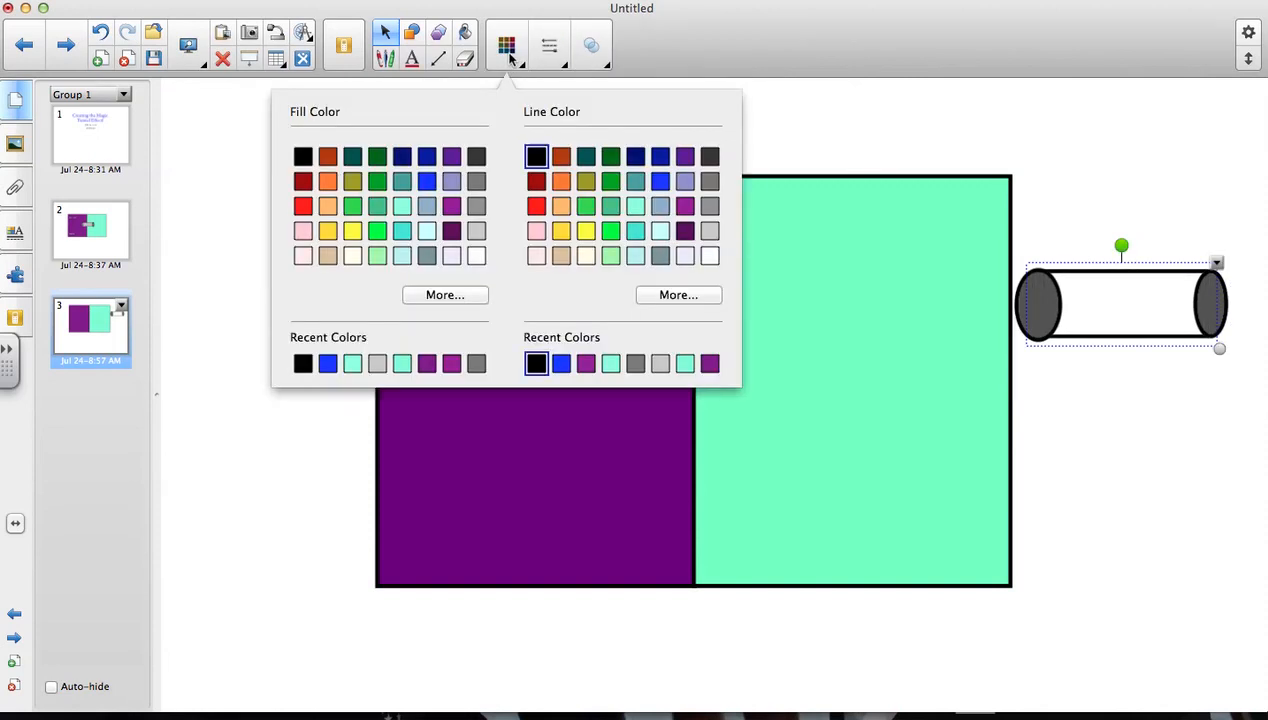
pyautogui.click(476, 231)
pyautogui.click(1090, 439)
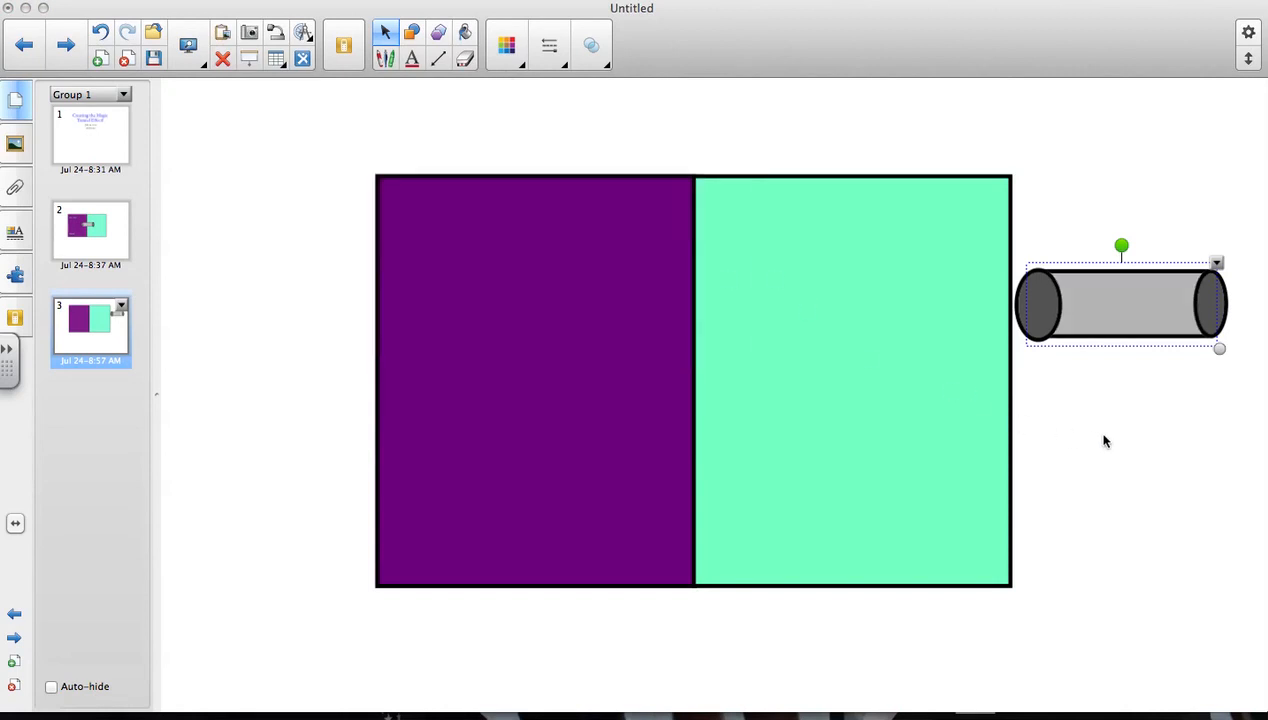
pyautogui.click(1128, 157)
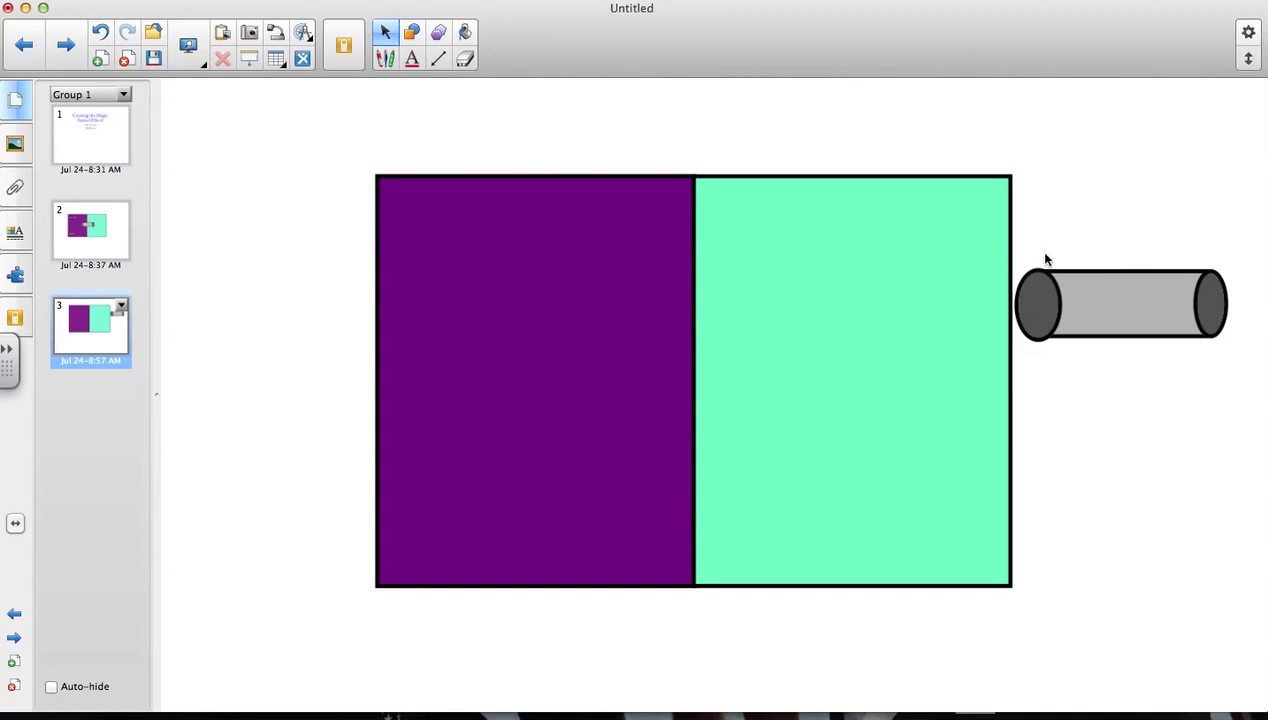
# Group the tube's rectangle and two end ellipses into one object
pyautogui.moveTo(1024, 221); pyautogui.dragTo(1252, 420)
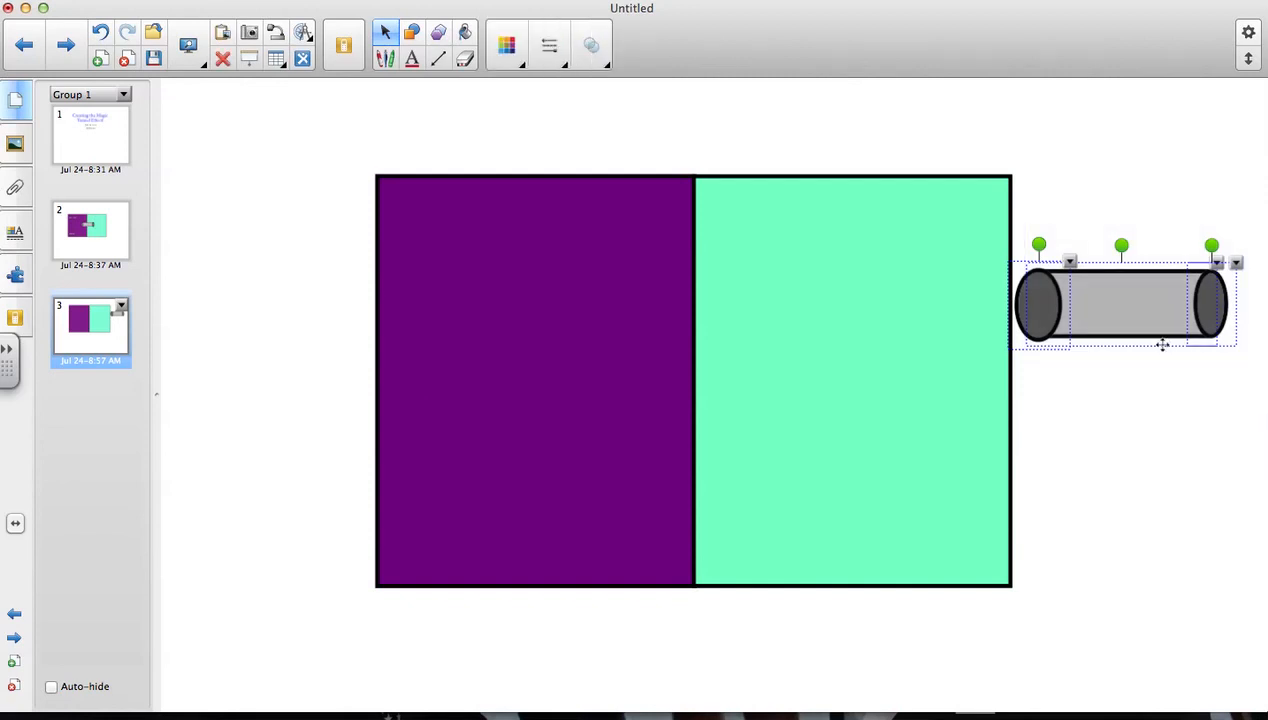
pyautogui.click(1070, 263)
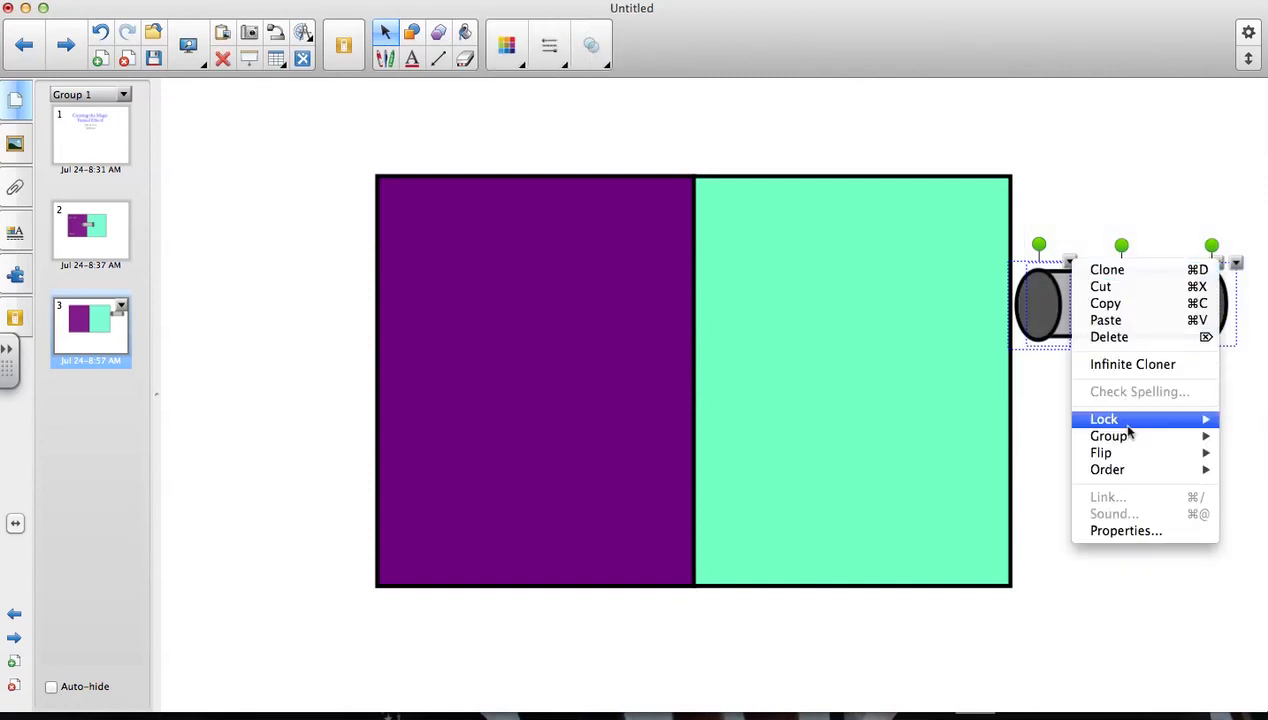
pyautogui.moveTo(1118, 440)
pyautogui.click(1030, 438)
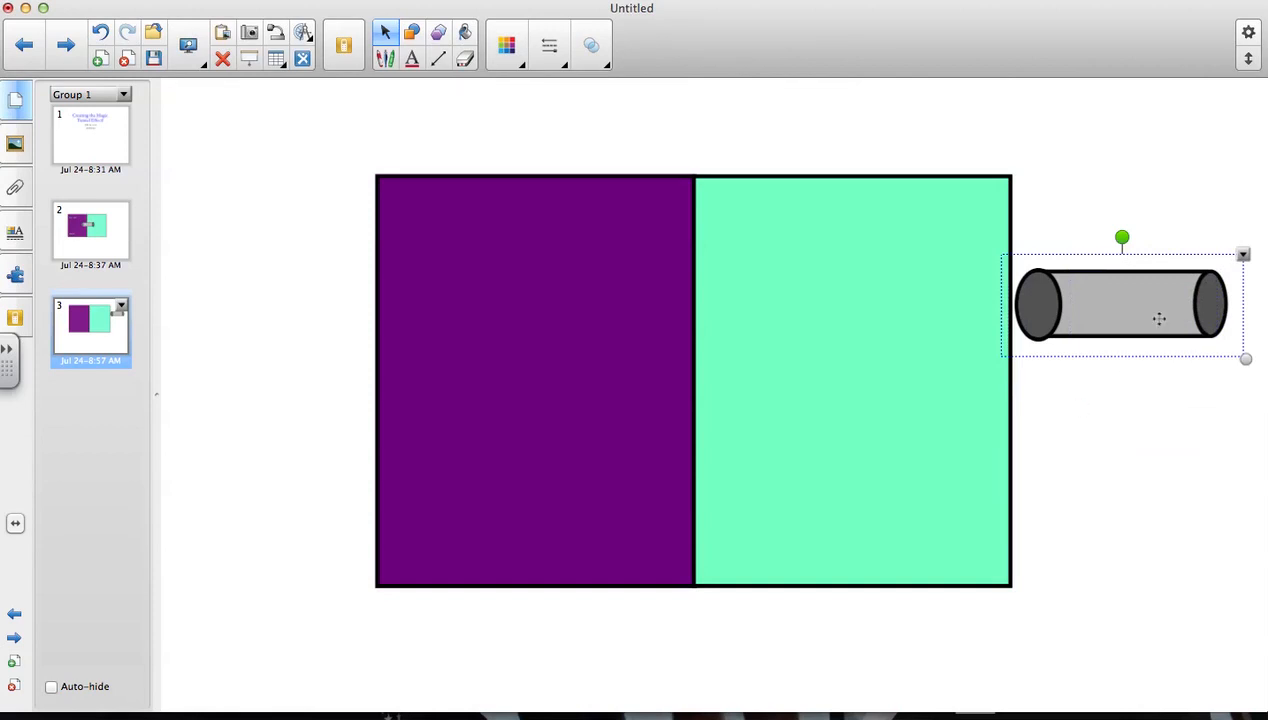
# Move the grouped tube onto the middle of the border between the purple and green rectangles, roughly centered on it
pyautogui.moveTo(1159, 318); pyautogui.dragTo(701, 378)
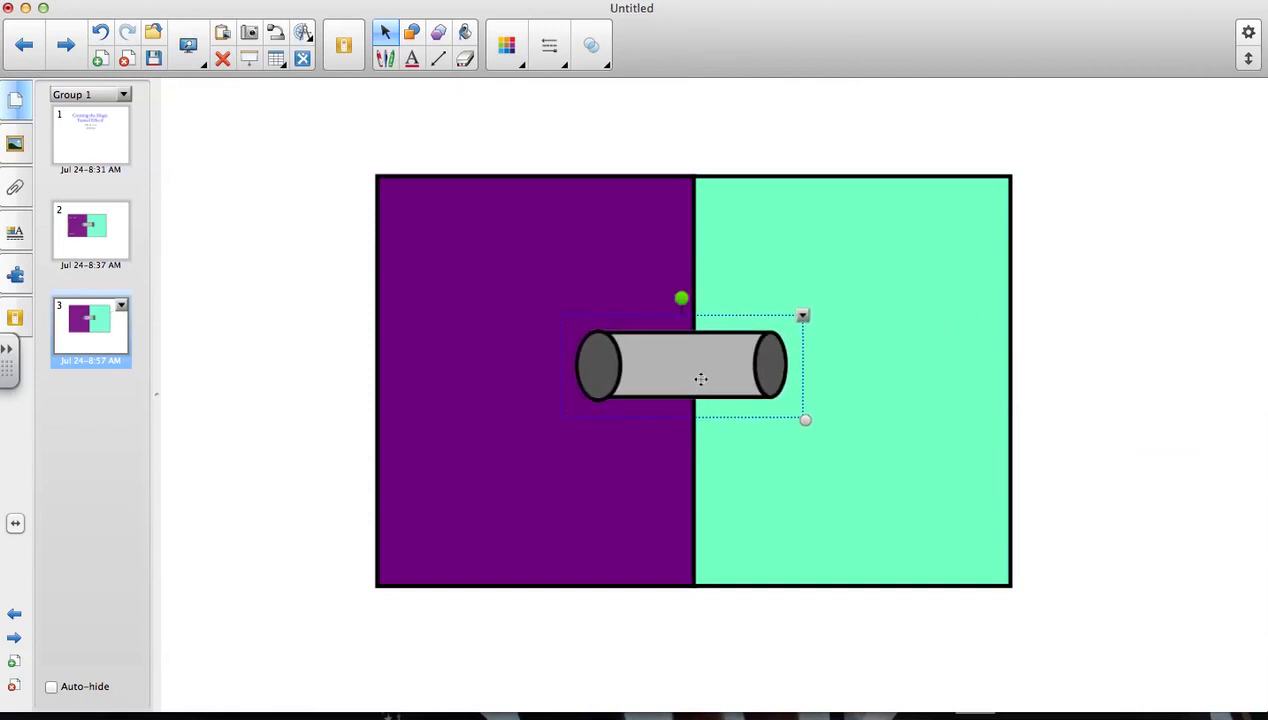
pyautogui.click(630, 148)
pyautogui.moveTo(288, 151); pyautogui.dragTo(821, 182)
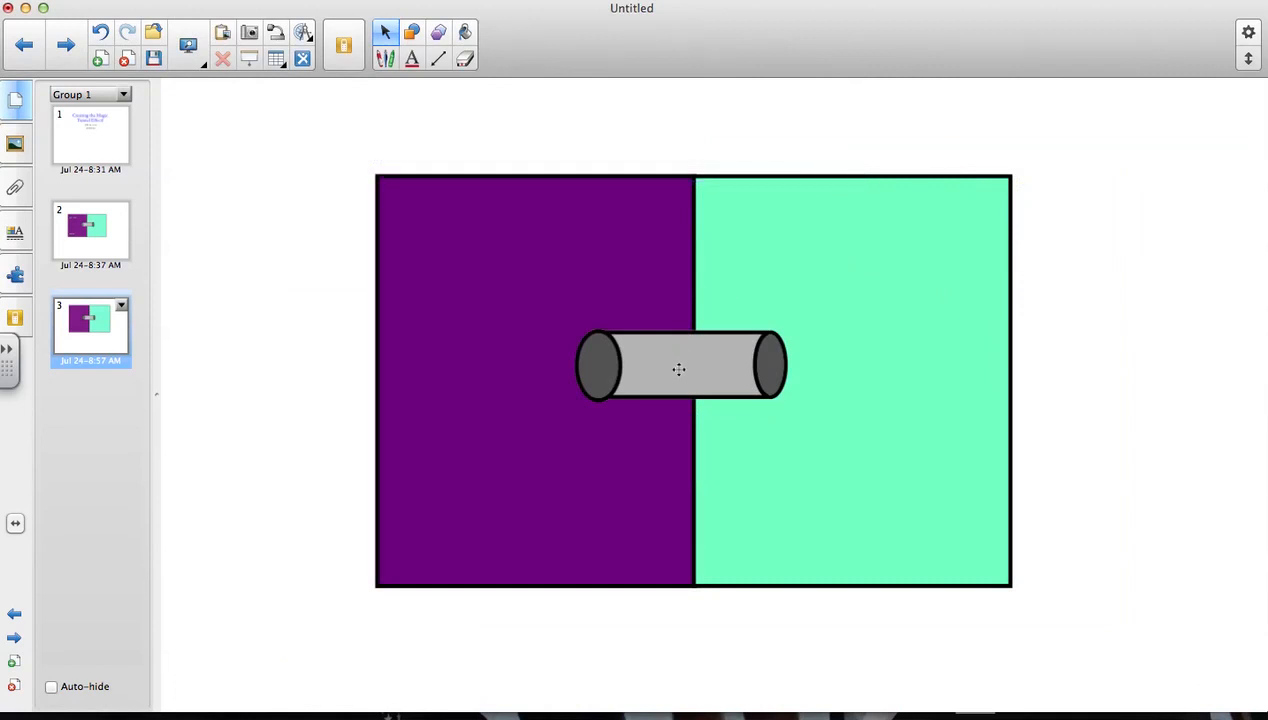
pyautogui.moveTo(679, 369); pyautogui.dragTo(697, 370)
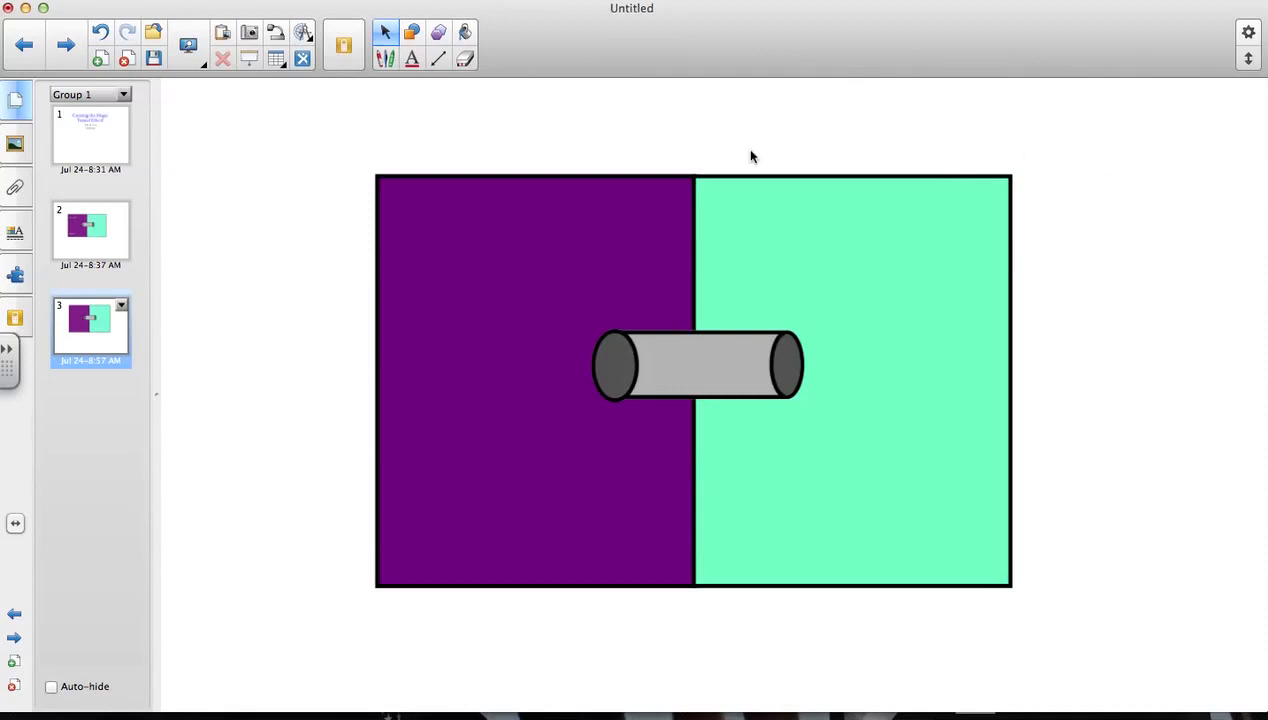
# Add a text box reading "400-499 Languages" in the blank space above the green rectangle
pyautogui.click(412, 60)
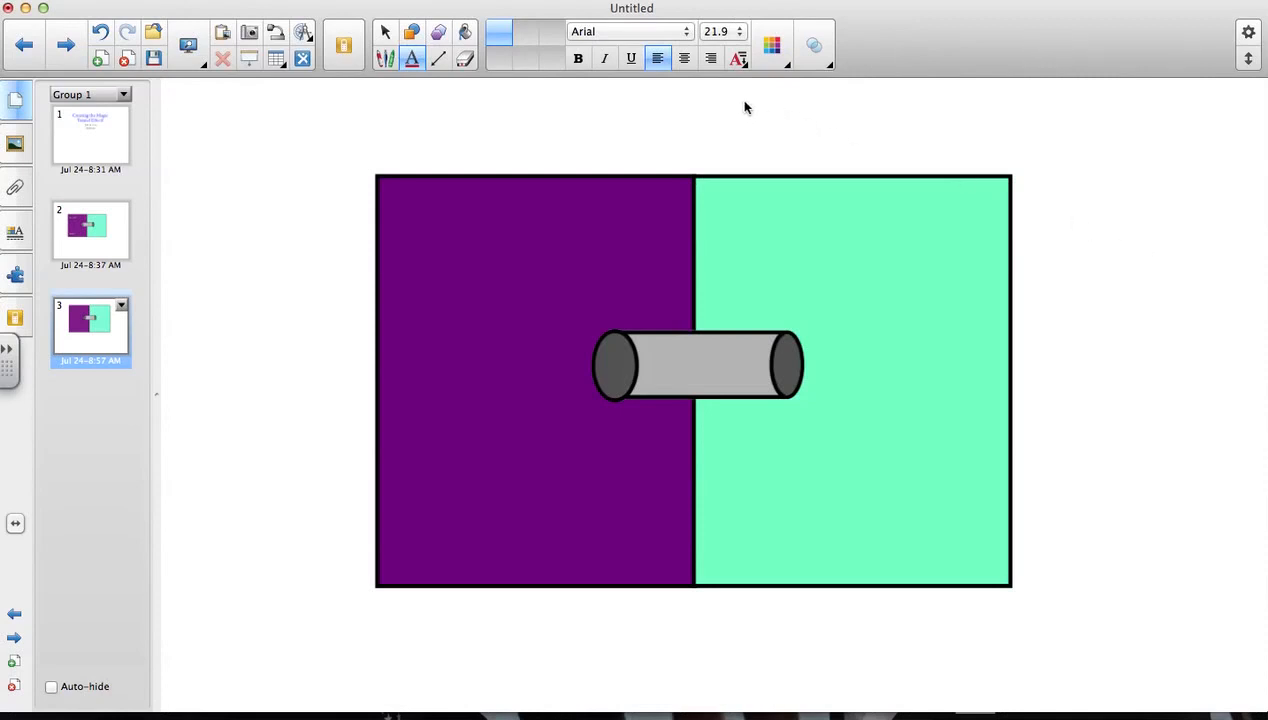
pyautogui.moveTo(744, 103); pyautogui.dragTo(1067, 148)
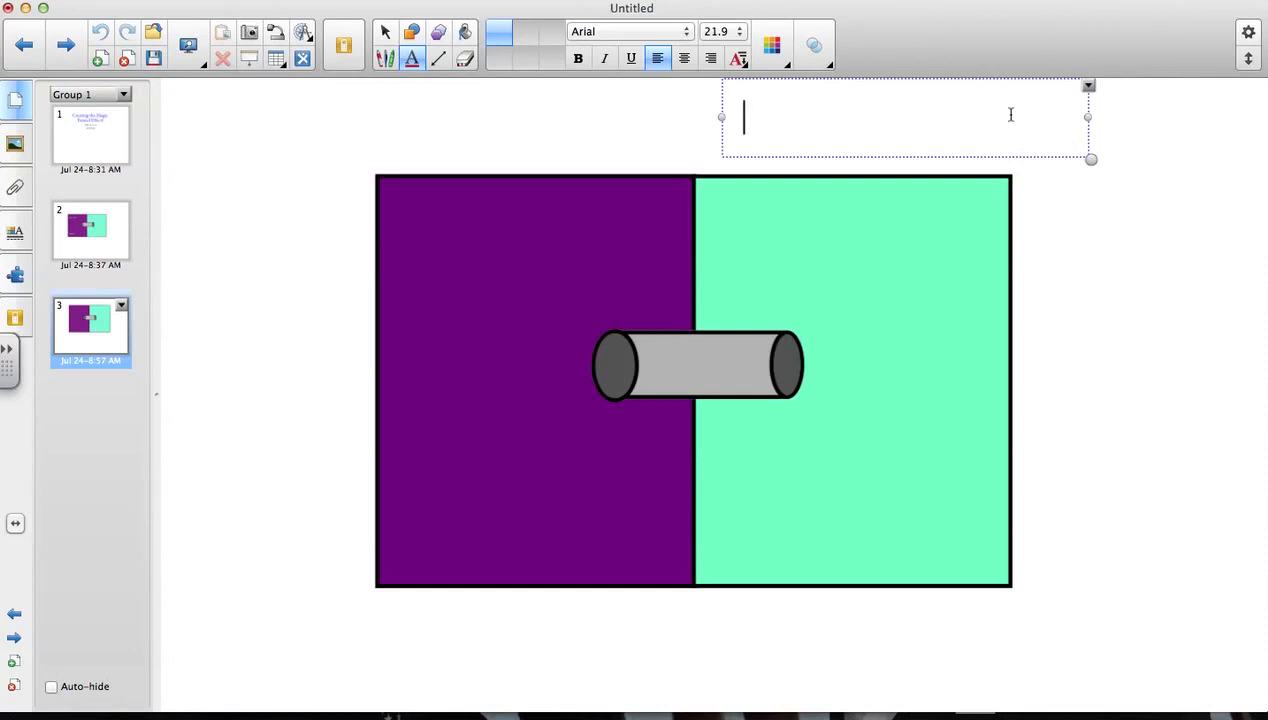
pyautogui.write('400-')
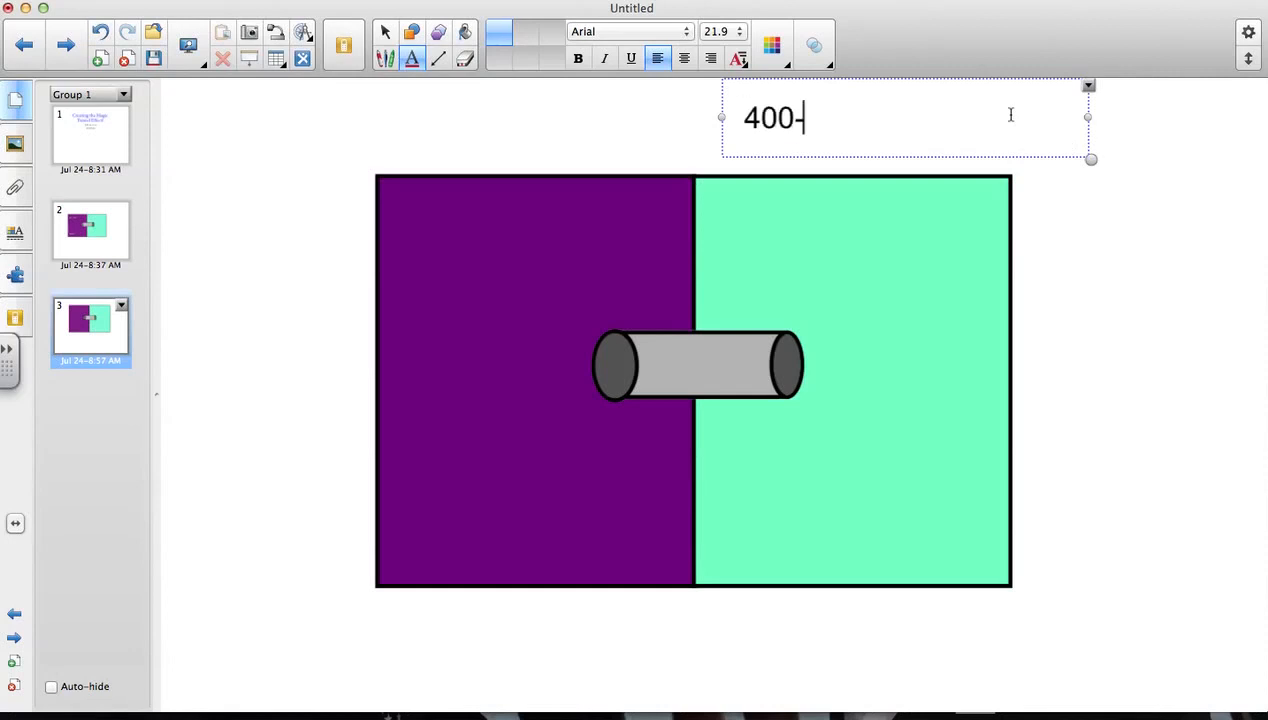
pyautogui.write('499')
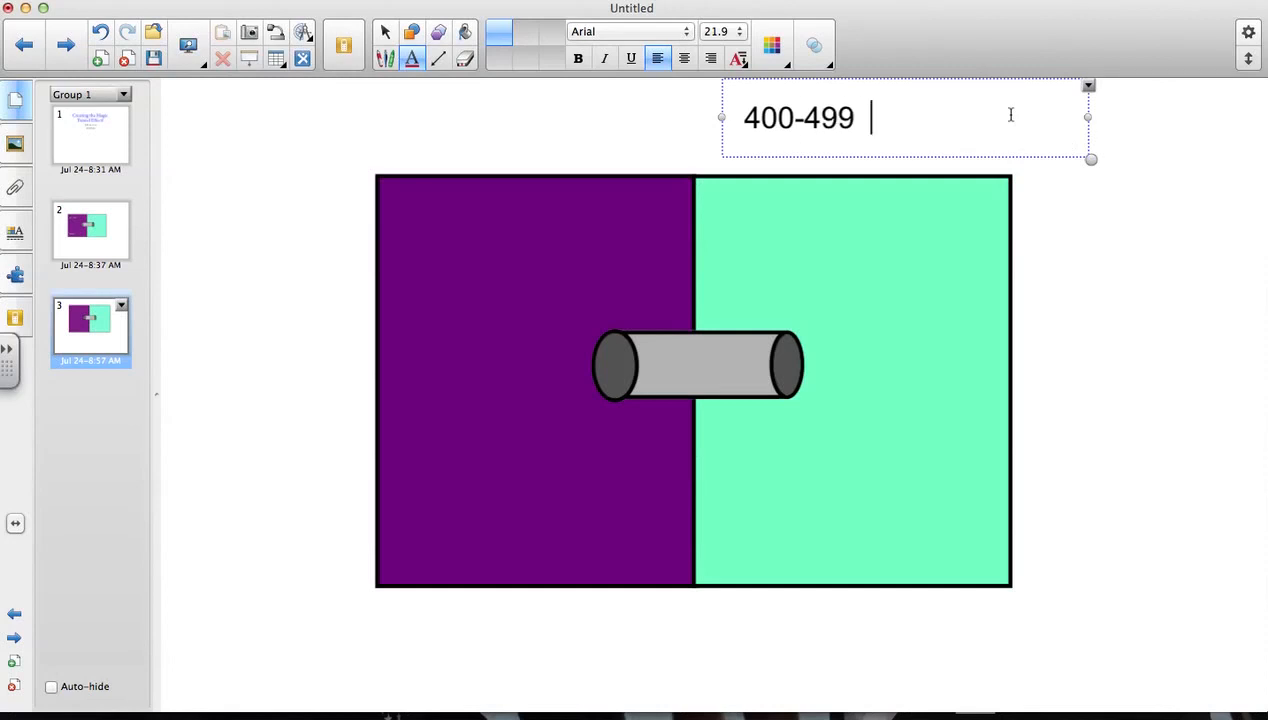
pyautogui.write('  Languages')
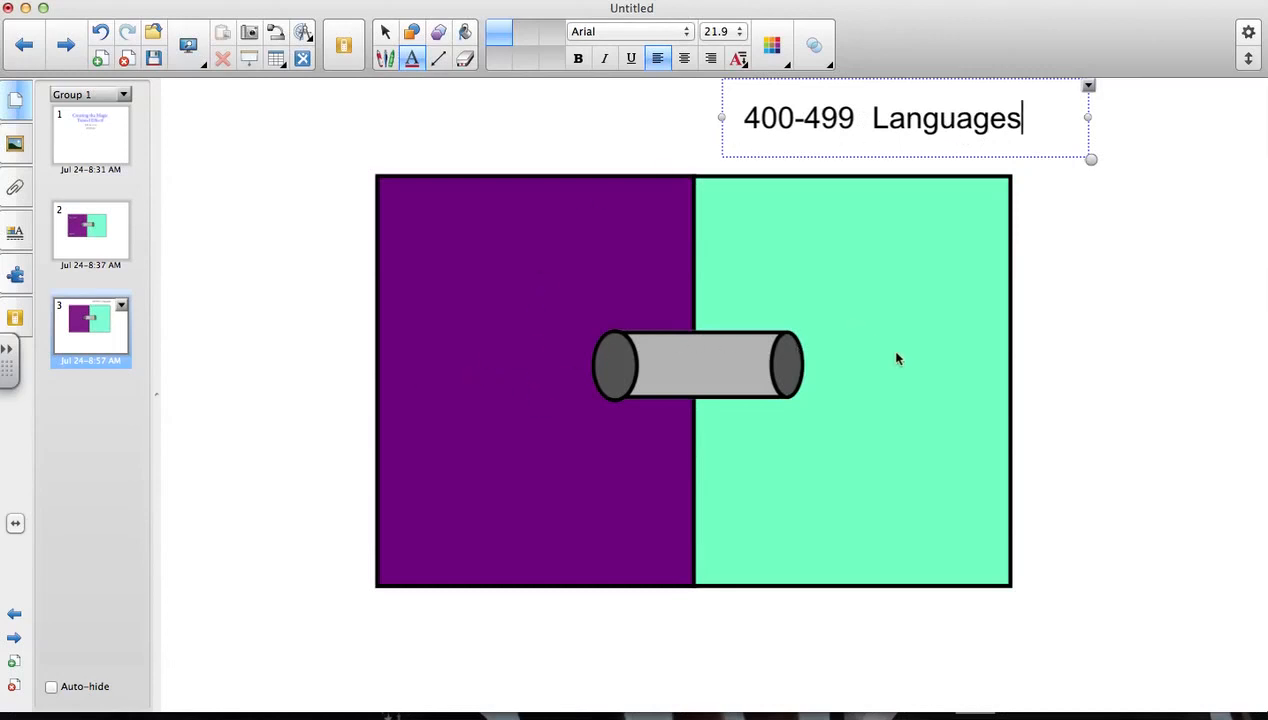
# Set the font size of the whole "400-499 Languages" text to 16
pyautogui.moveTo(1027, 119); pyautogui.dragTo(725, 184)
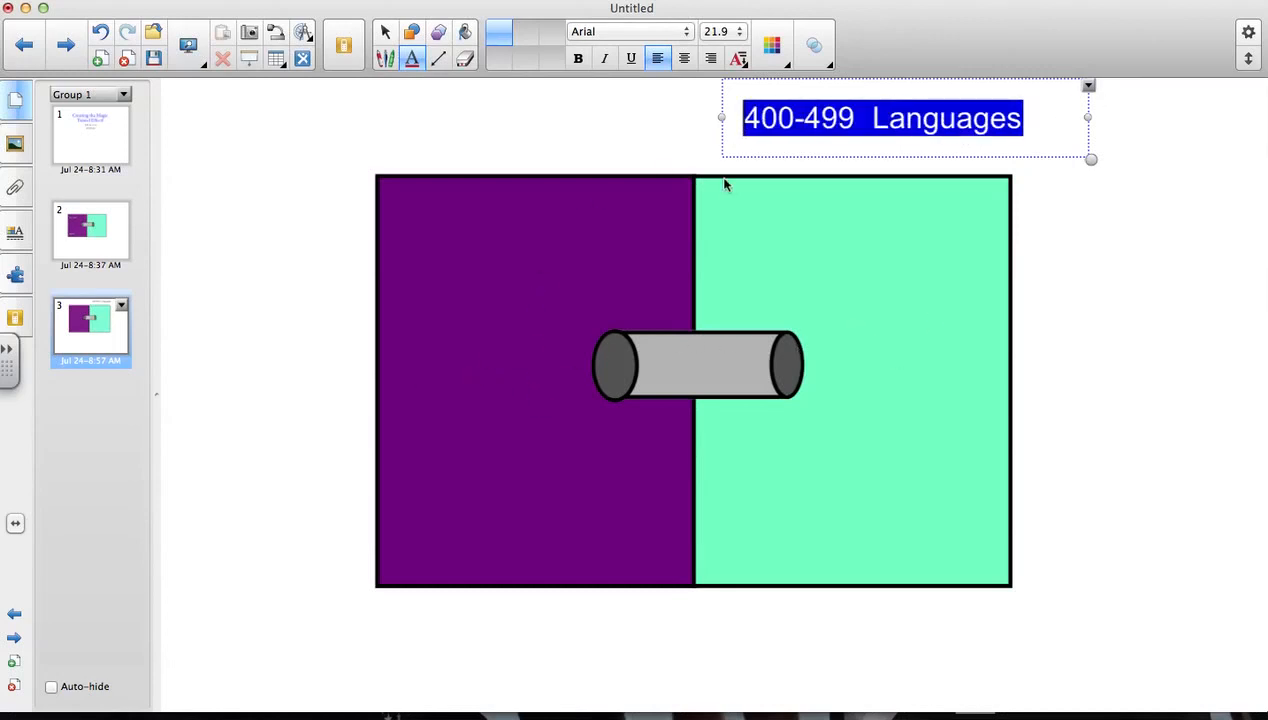
pyautogui.click(733, 32)
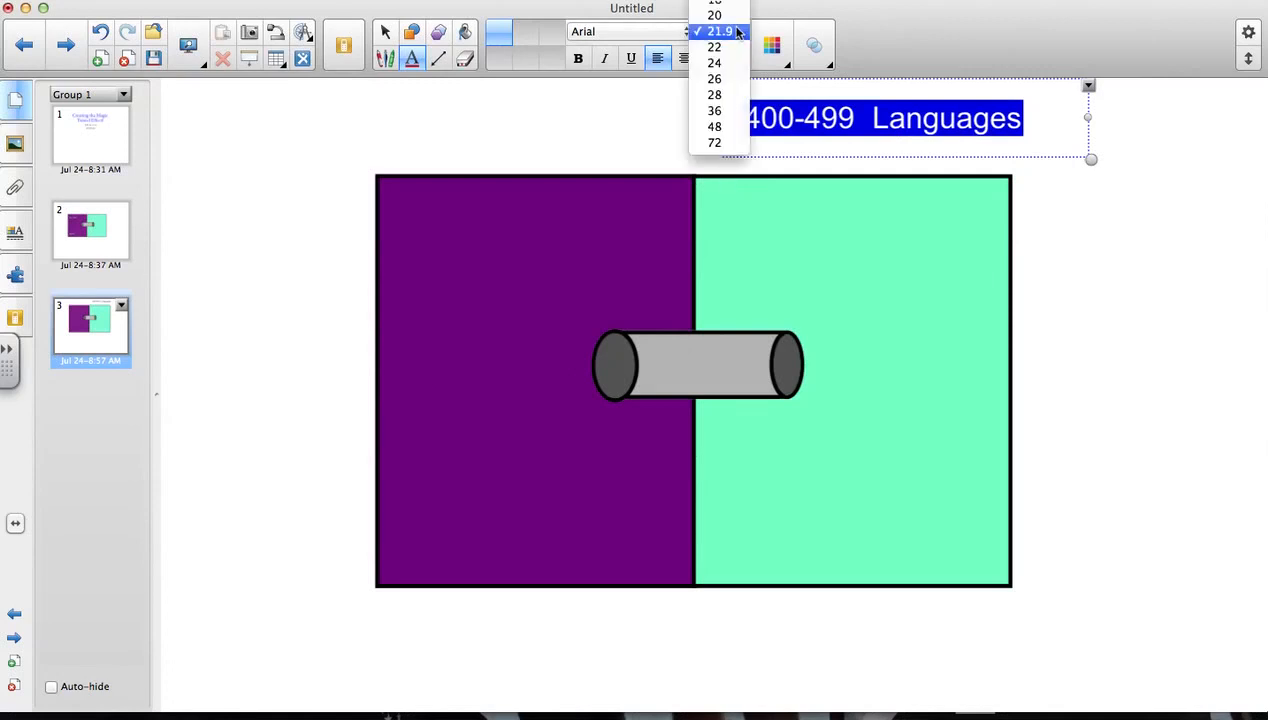
pyautogui.scroll(3, 730, 40)
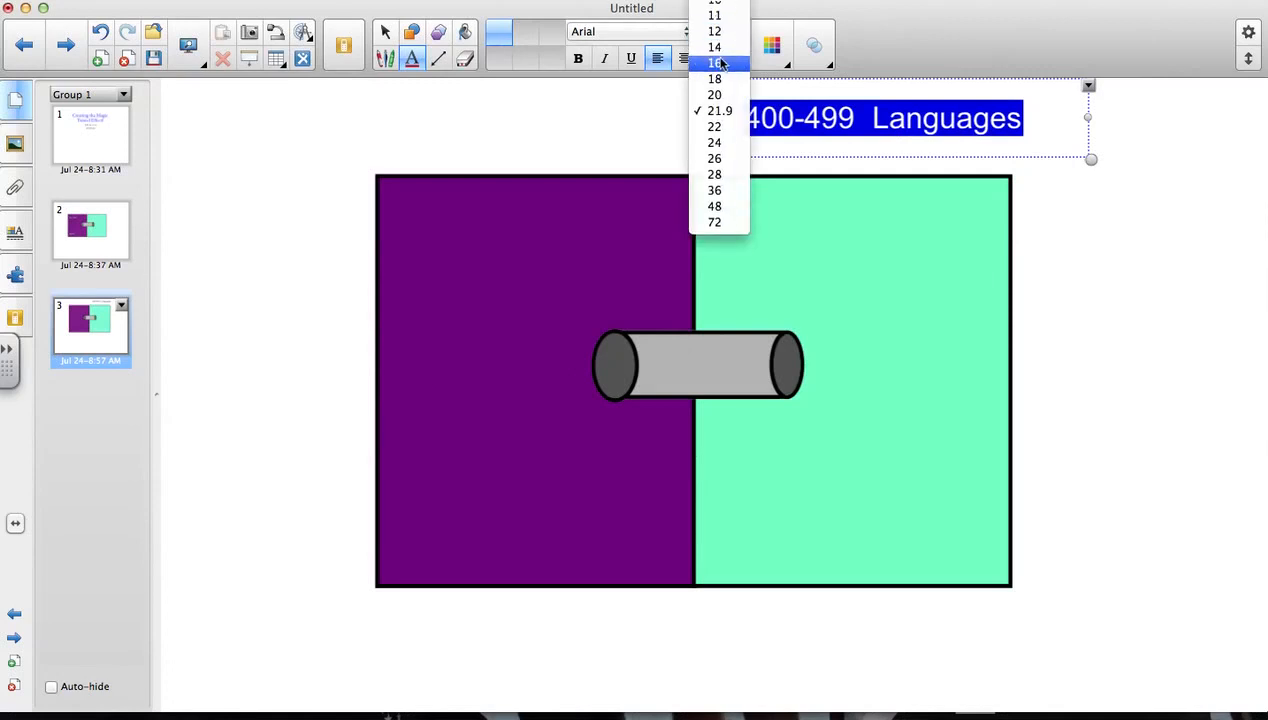
pyautogui.click(730, 63)
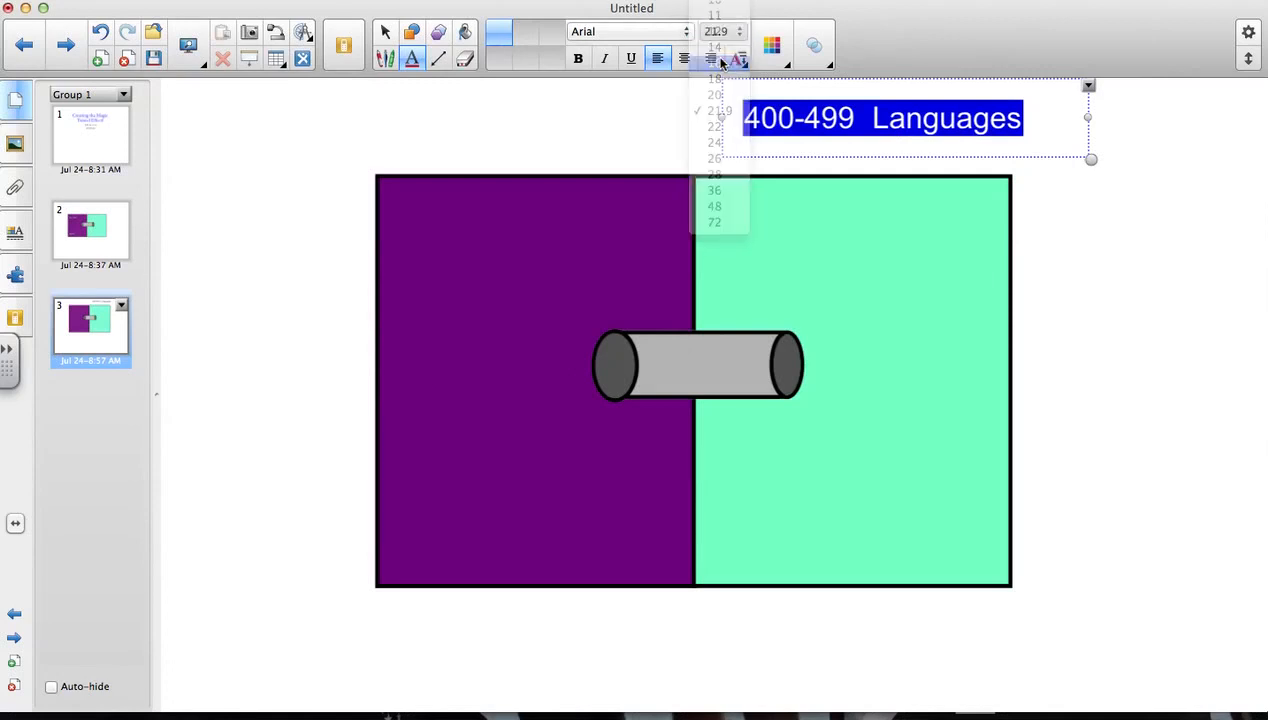
pyautogui.click(829, 113)
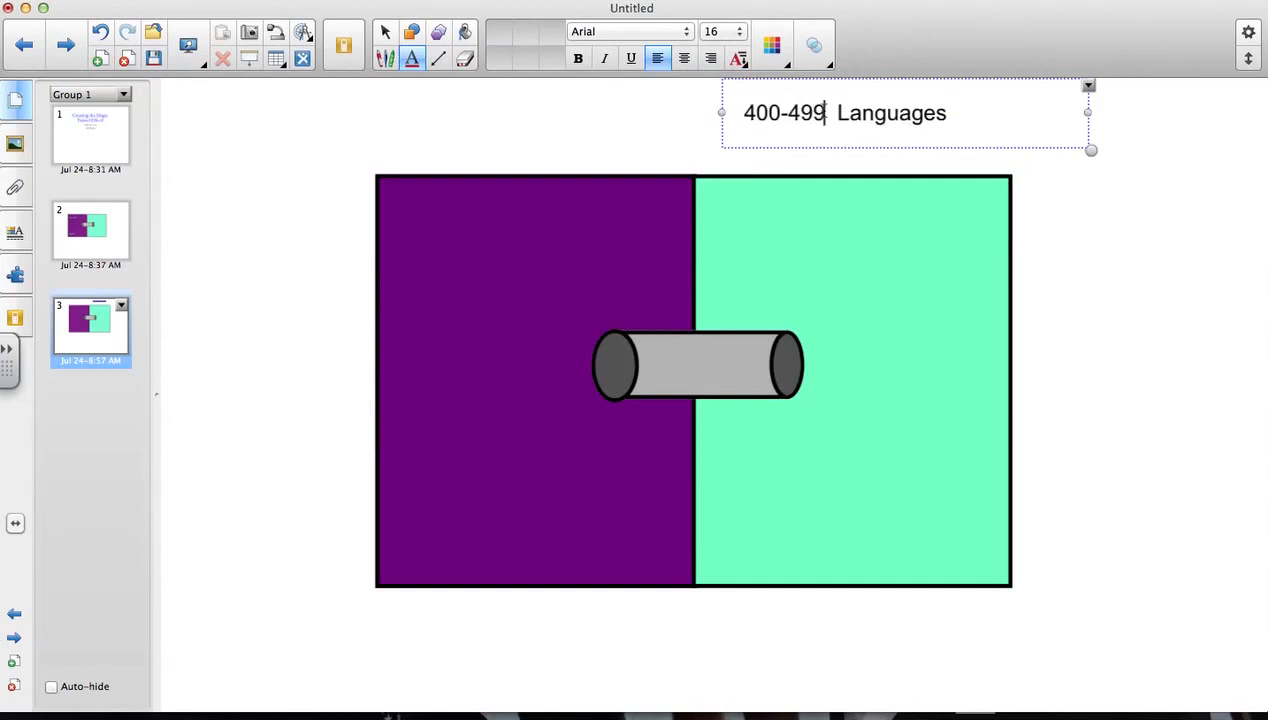
# Color the "400-499" part of the text light aqua green from the recent colors, matching the green rectangle
pyautogui.moveTo(826, 112); pyautogui.dragTo(744, 112)
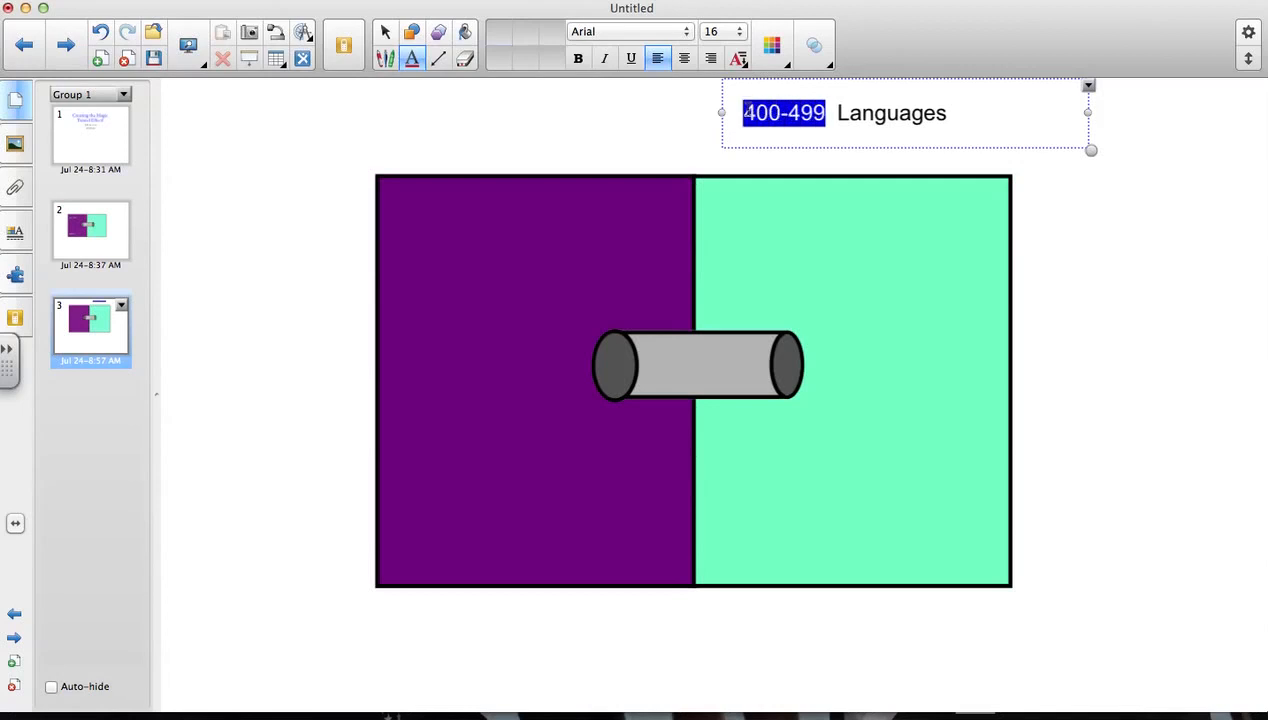
pyautogui.click(773, 50)
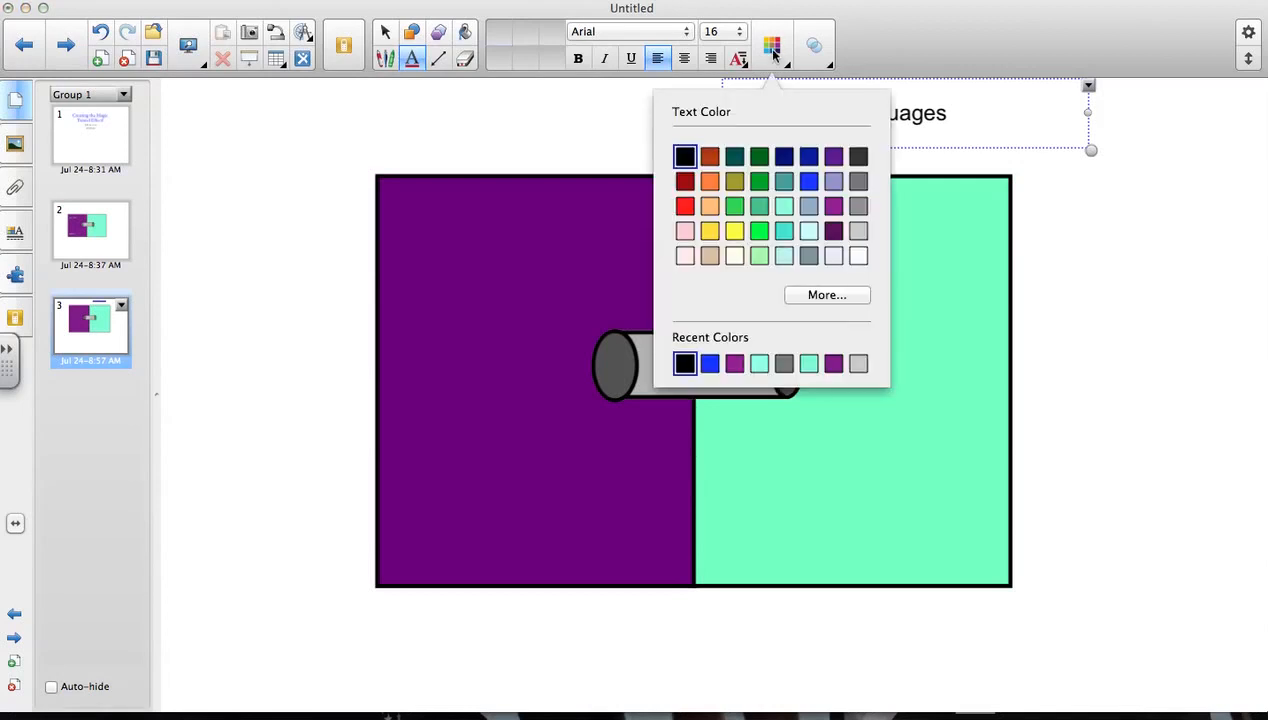
pyautogui.click(760, 364)
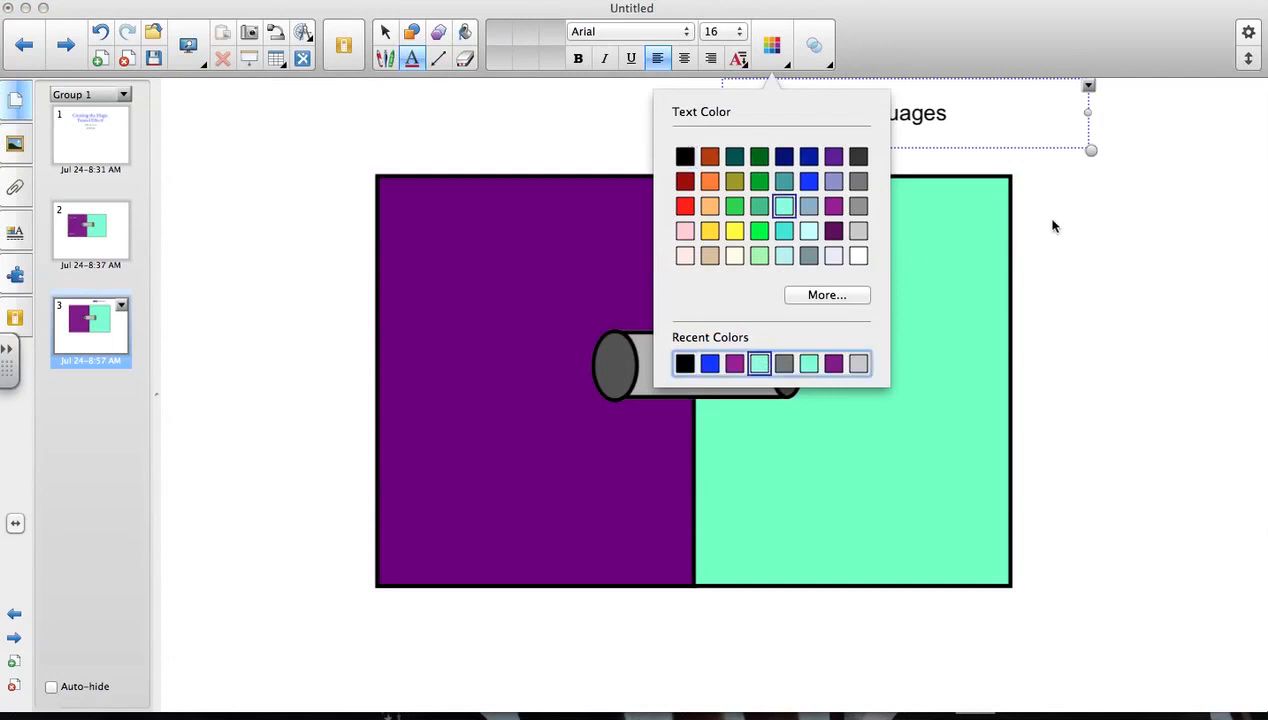
# Color the word "Languages" purple from the recent colors, matching the purple rectangle, and finish editing the text
pyautogui.click(976, 116)
pyautogui.moveTo(970, 117); pyautogui.dragTo(838, 114)
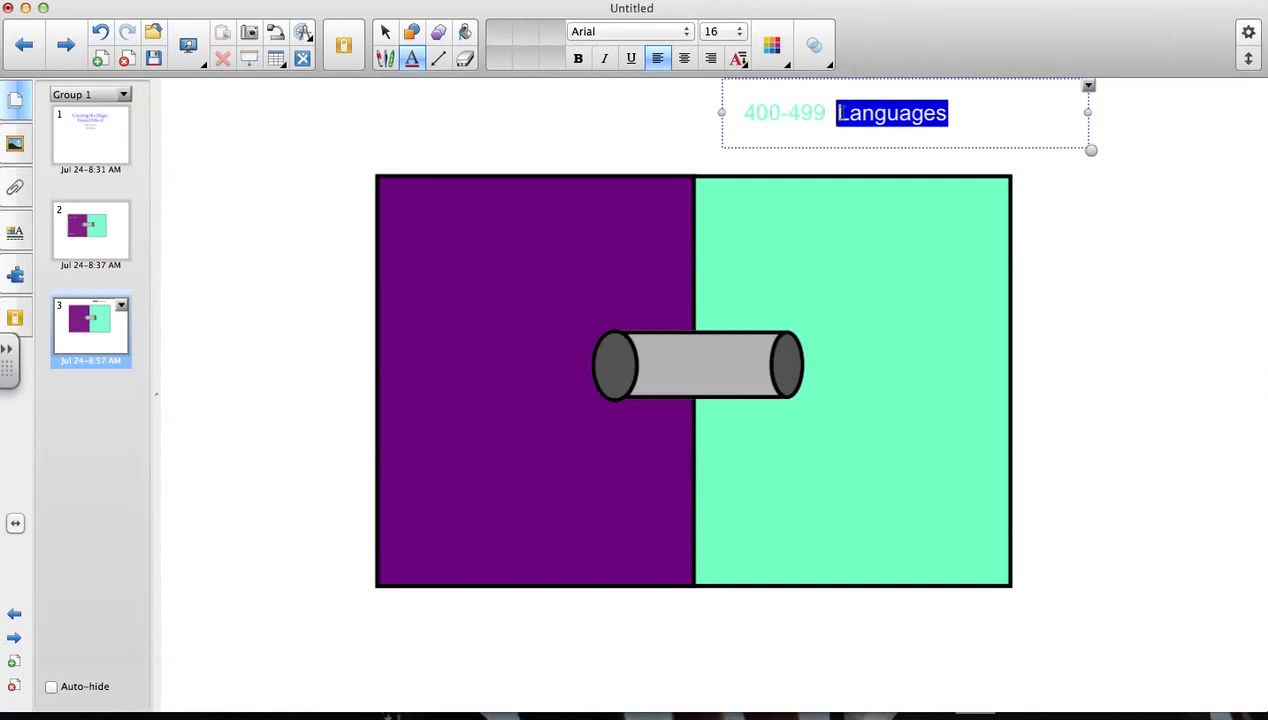
pyautogui.click(770, 46)
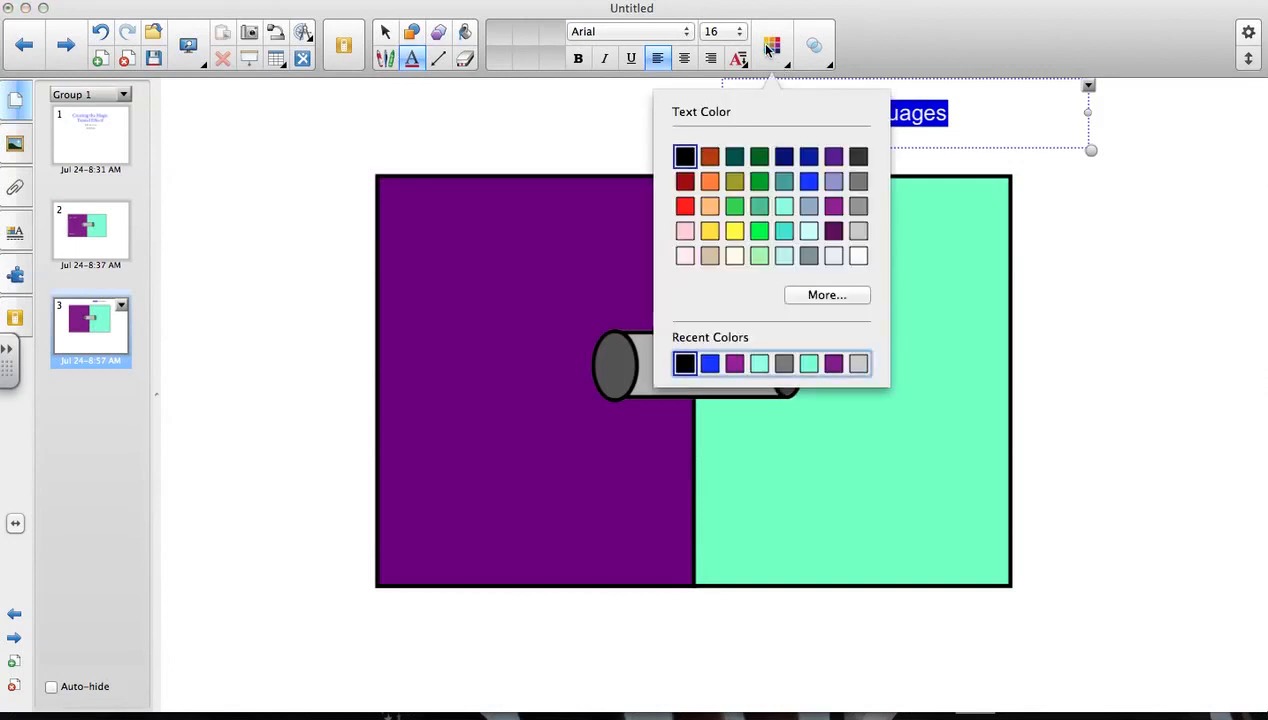
pyautogui.click(735, 364)
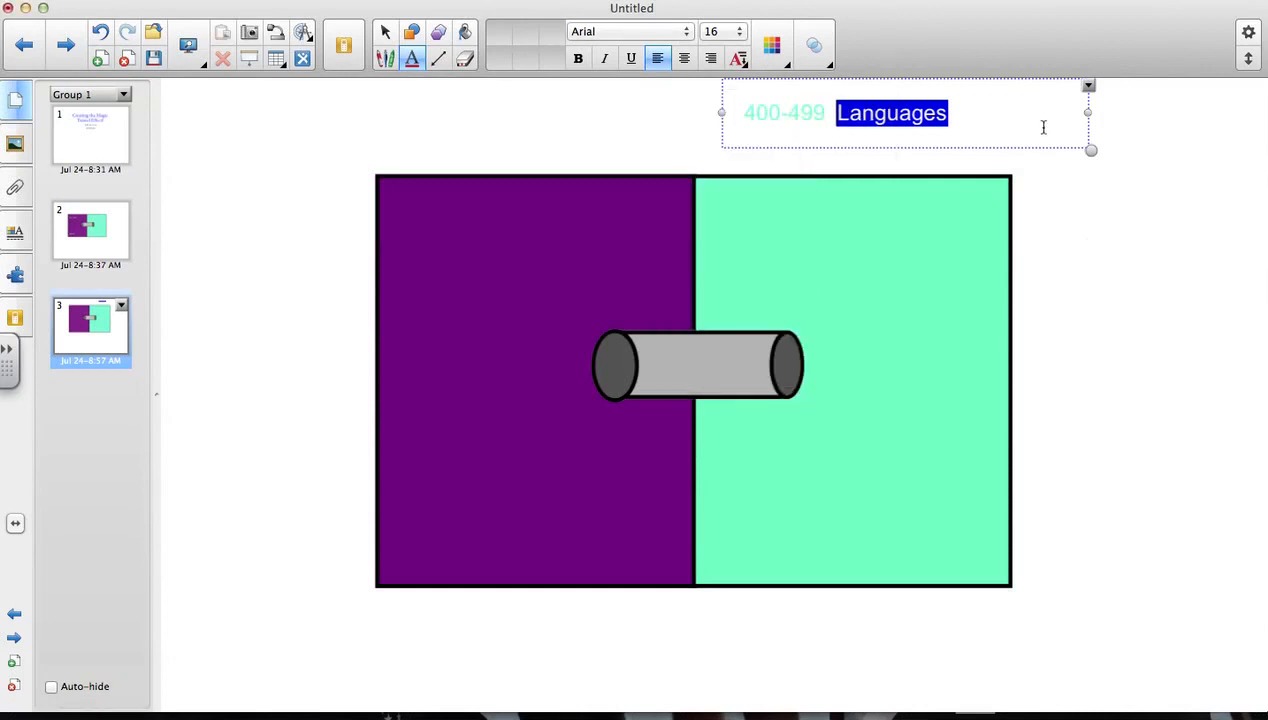
pyautogui.click(1082, 209)
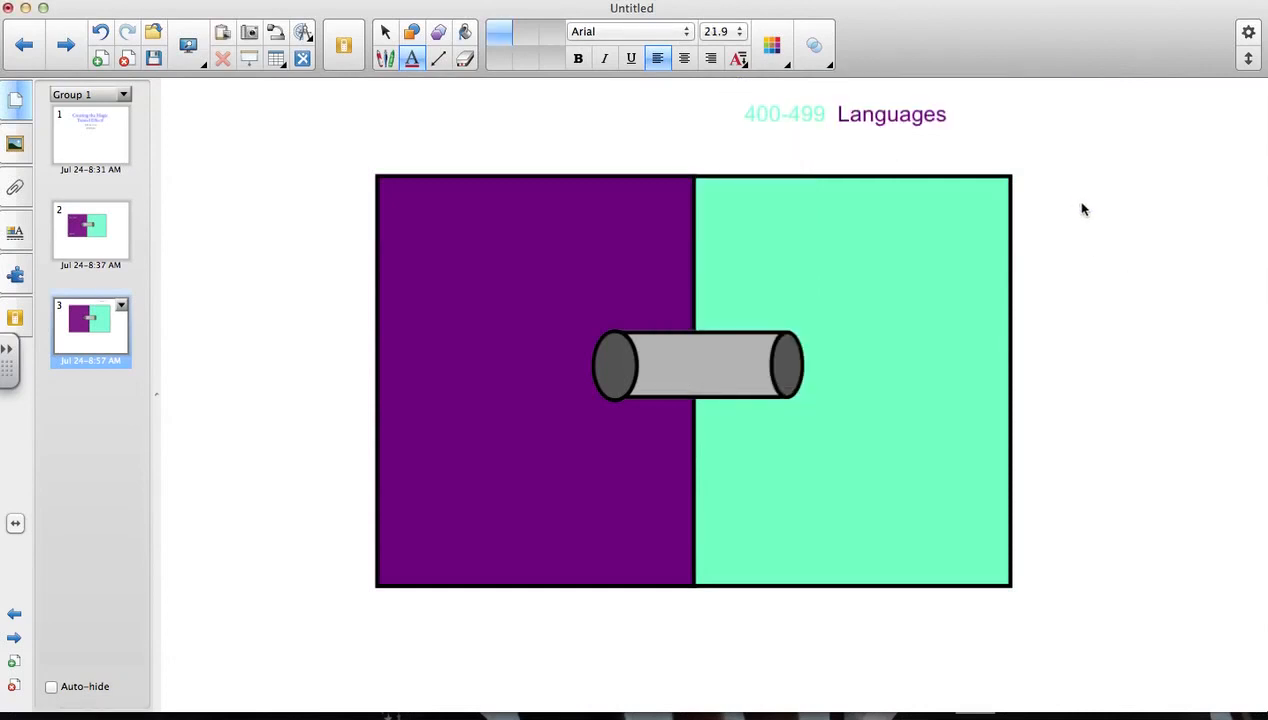
# Move the "400-499 Languages" text over the purple rectangle and back out to the blank space just above it
pyautogui.click(928, 114)
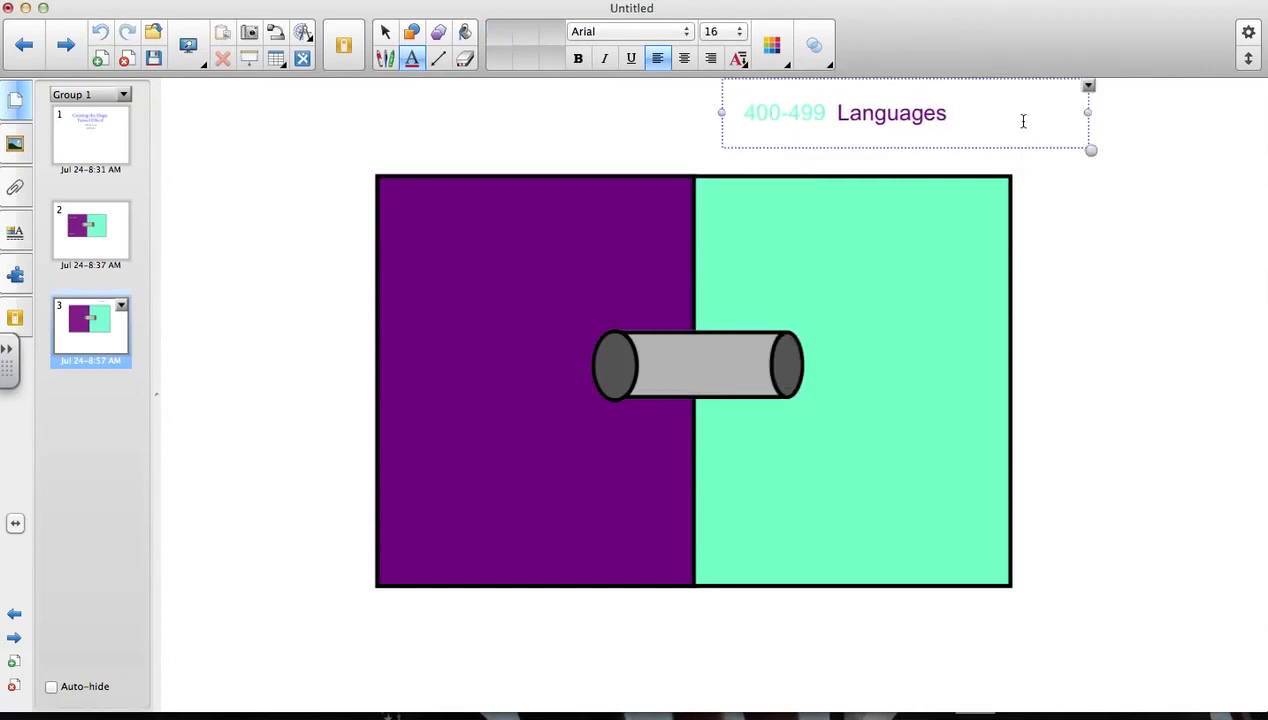
pyautogui.moveTo(1017, 84); pyautogui.dragTo(723, 209)
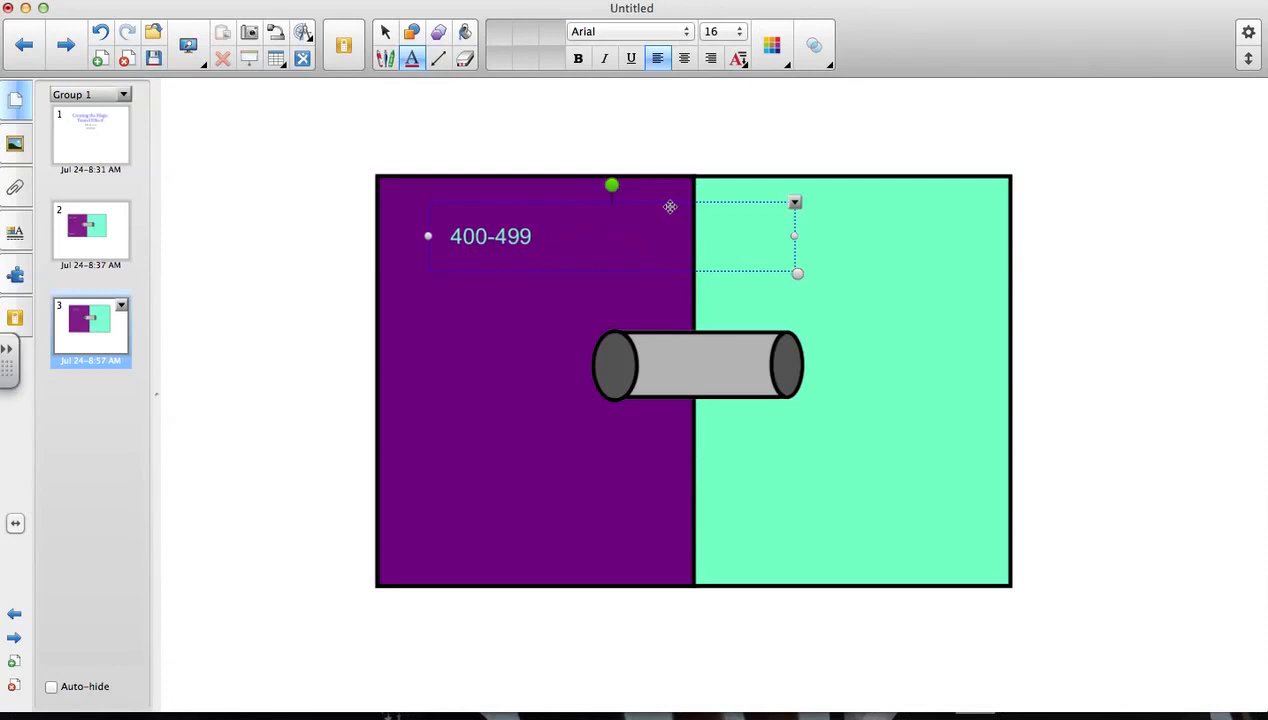
pyautogui.moveTo(670, 207); pyautogui.dragTo(628, 114)
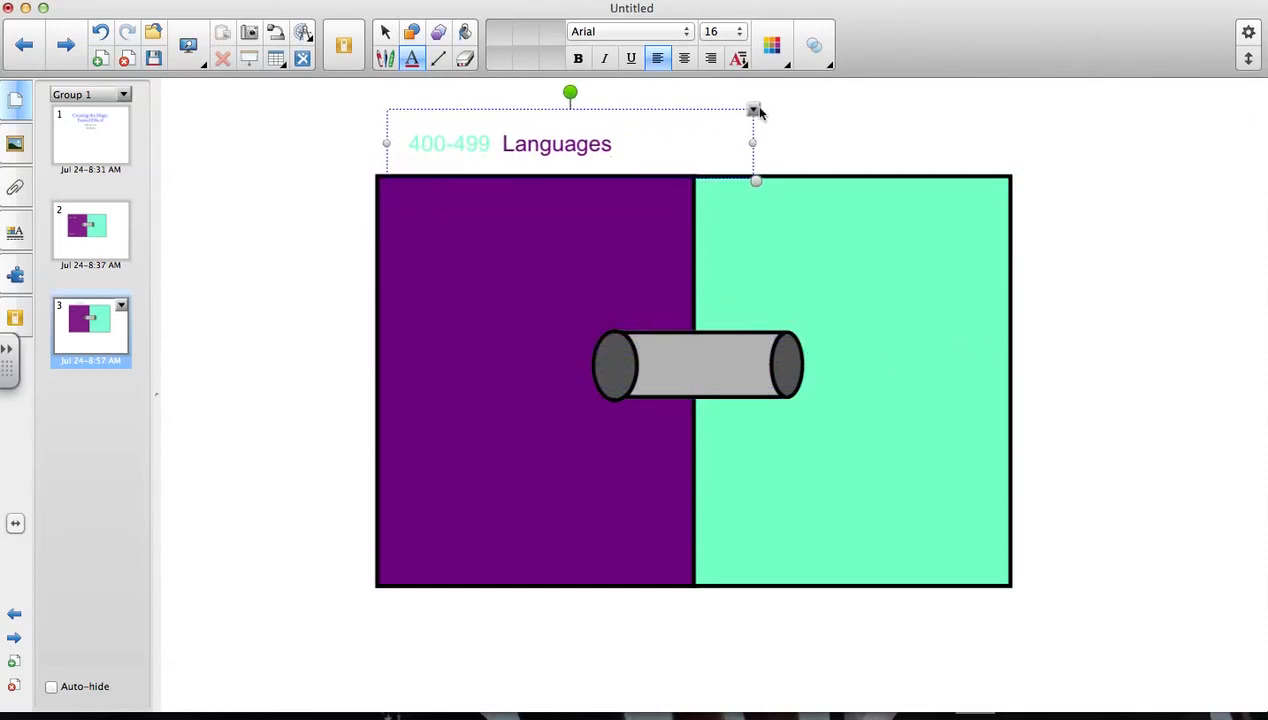
pyautogui.click(754, 110)
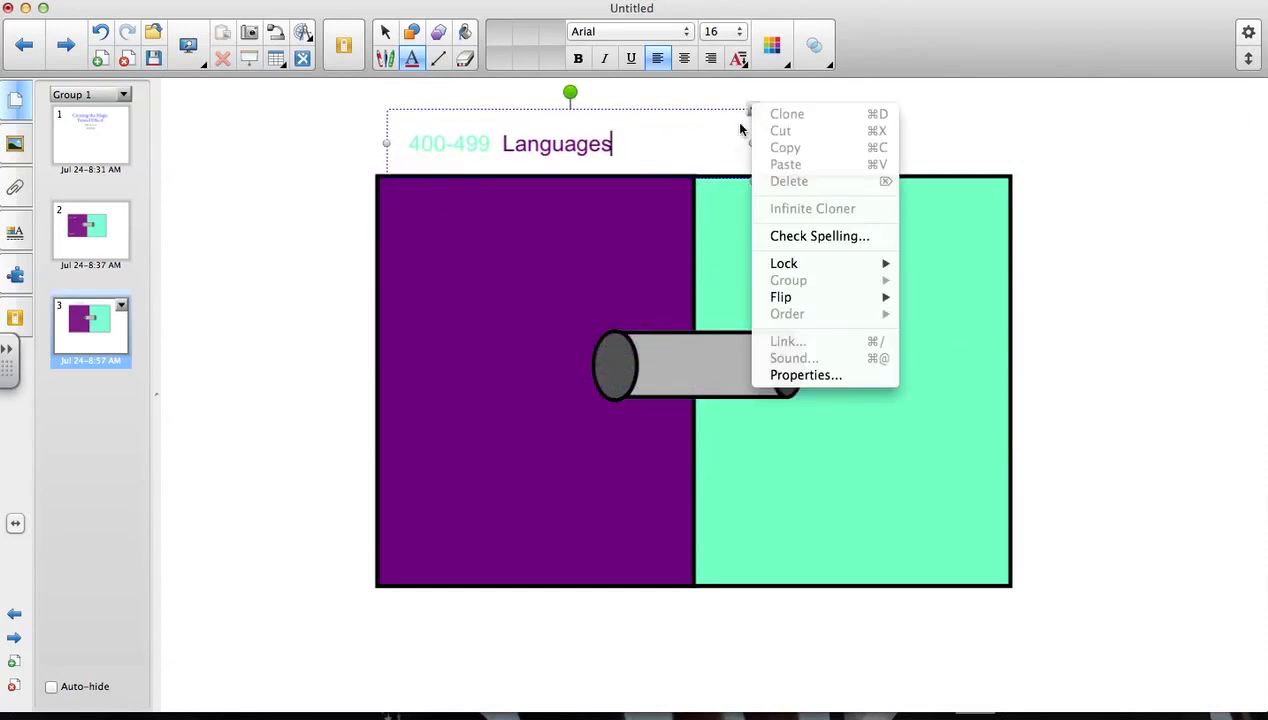
pyautogui.click(673, 132)
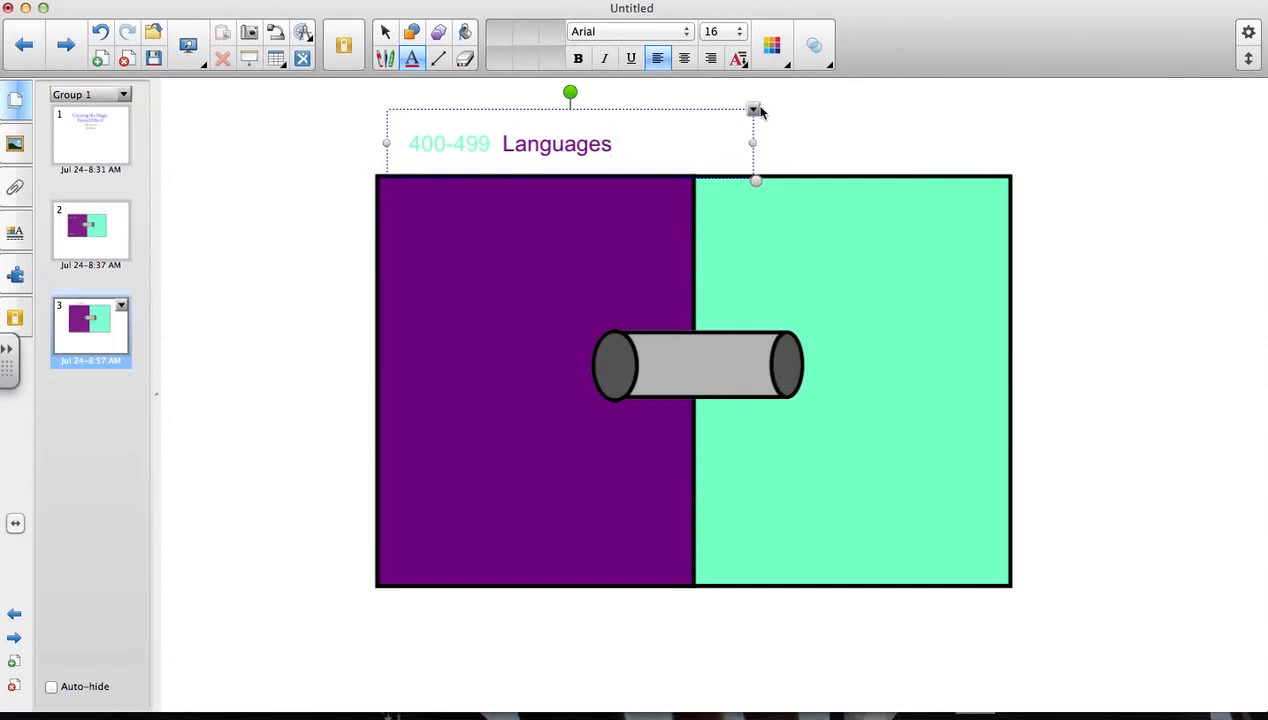
pyautogui.click(755, 111)
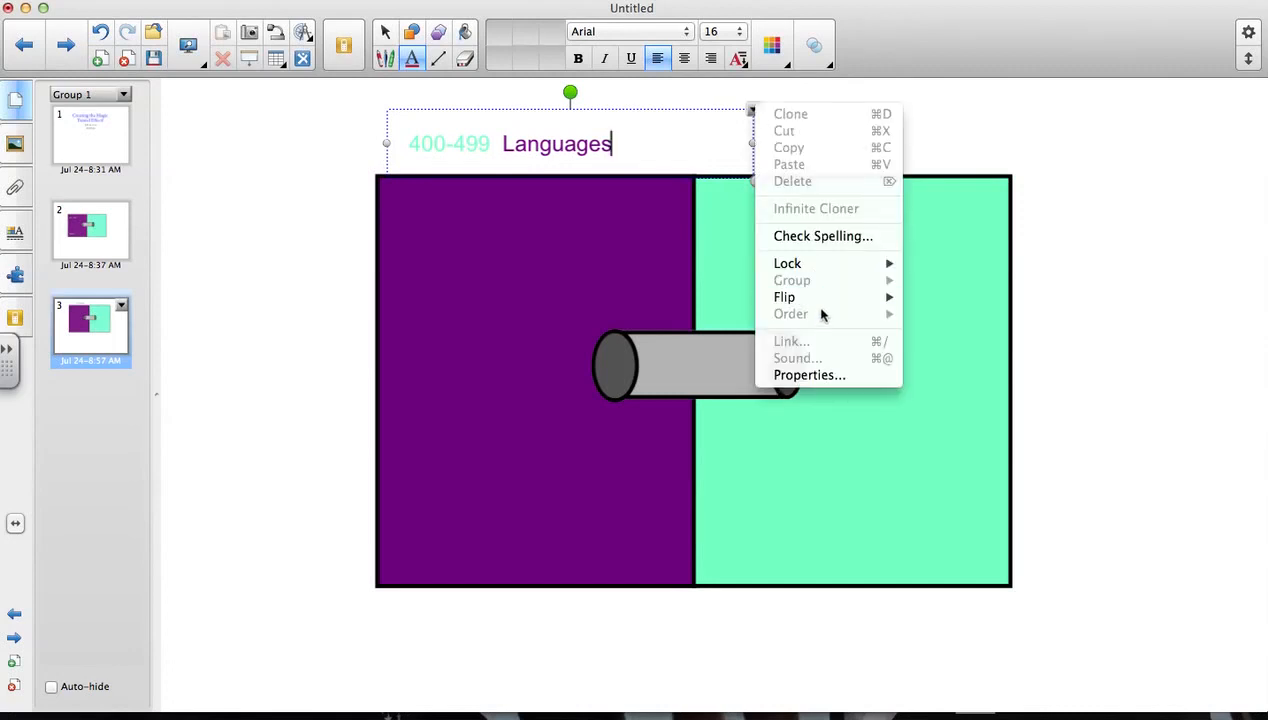
pyautogui.click(945, 131)
pyautogui.click(835, 135)
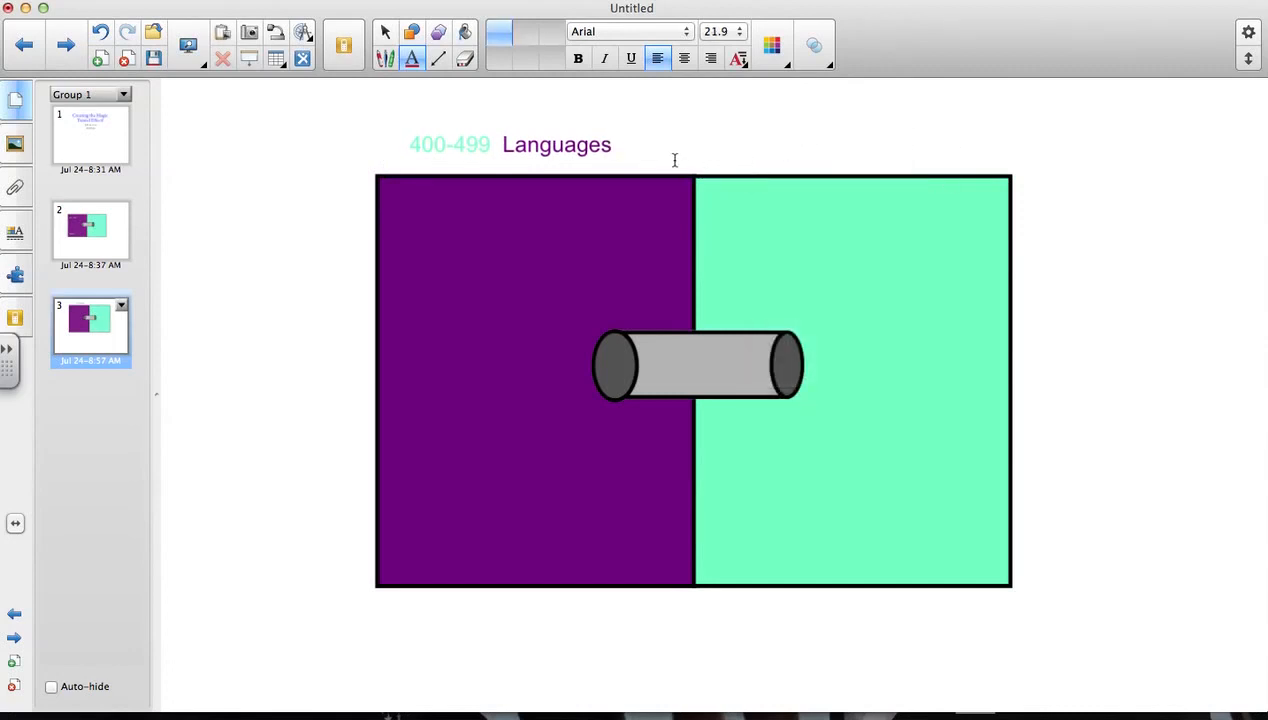
pyautogui.click(601, 147)
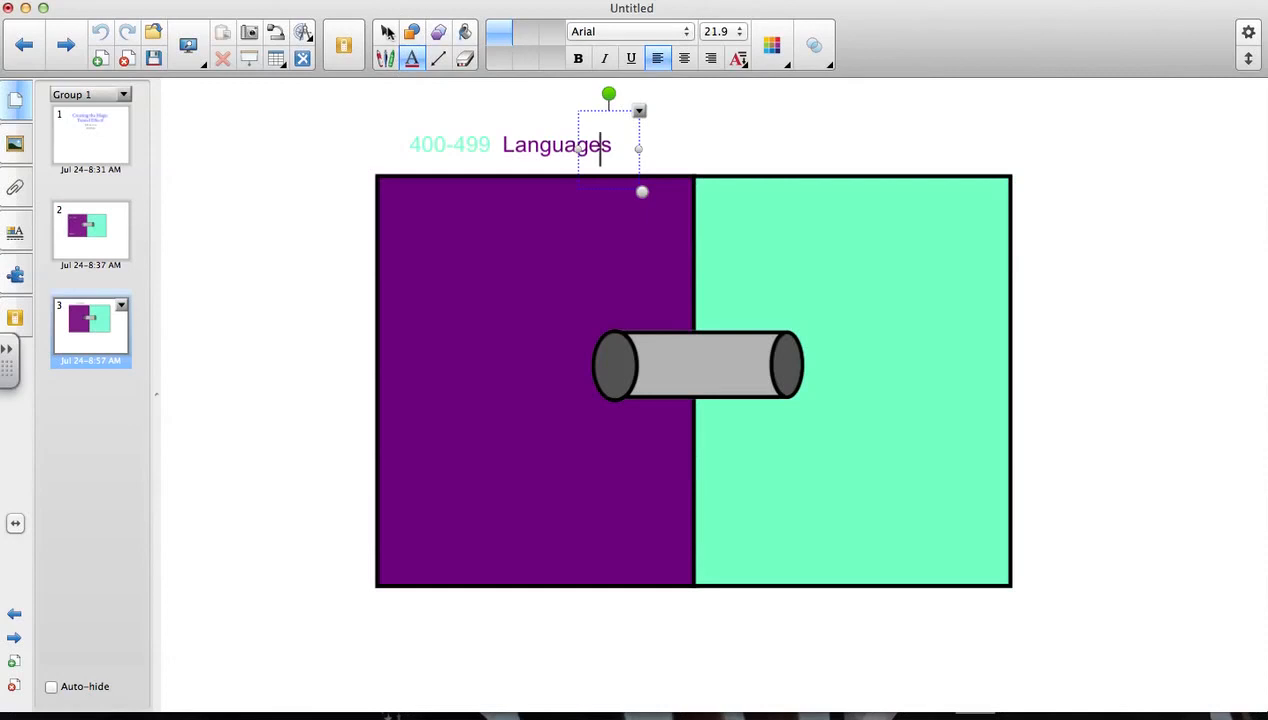
# Send the "400-499 Languages" text backward one level in the stacking order, behind the grouped tube
pyautogui.click(388, 32)
pyautogui.click(551, 148)
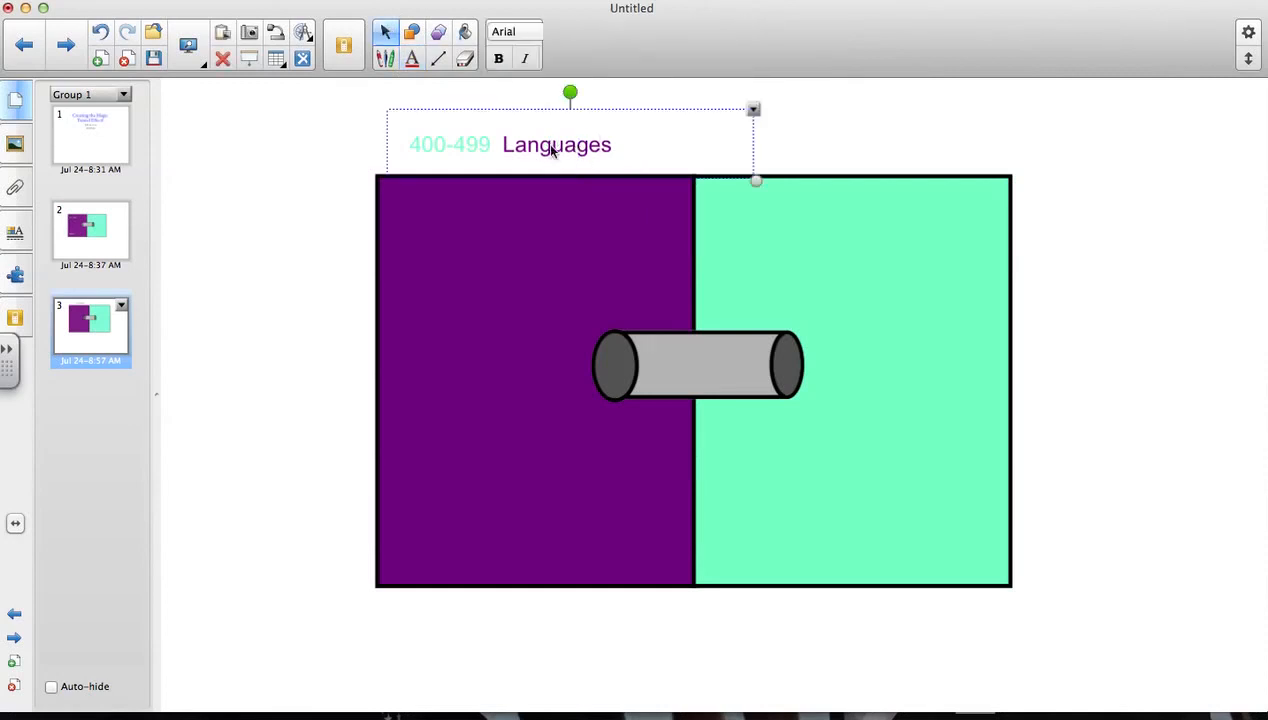
pyautogui.click(753, 109)
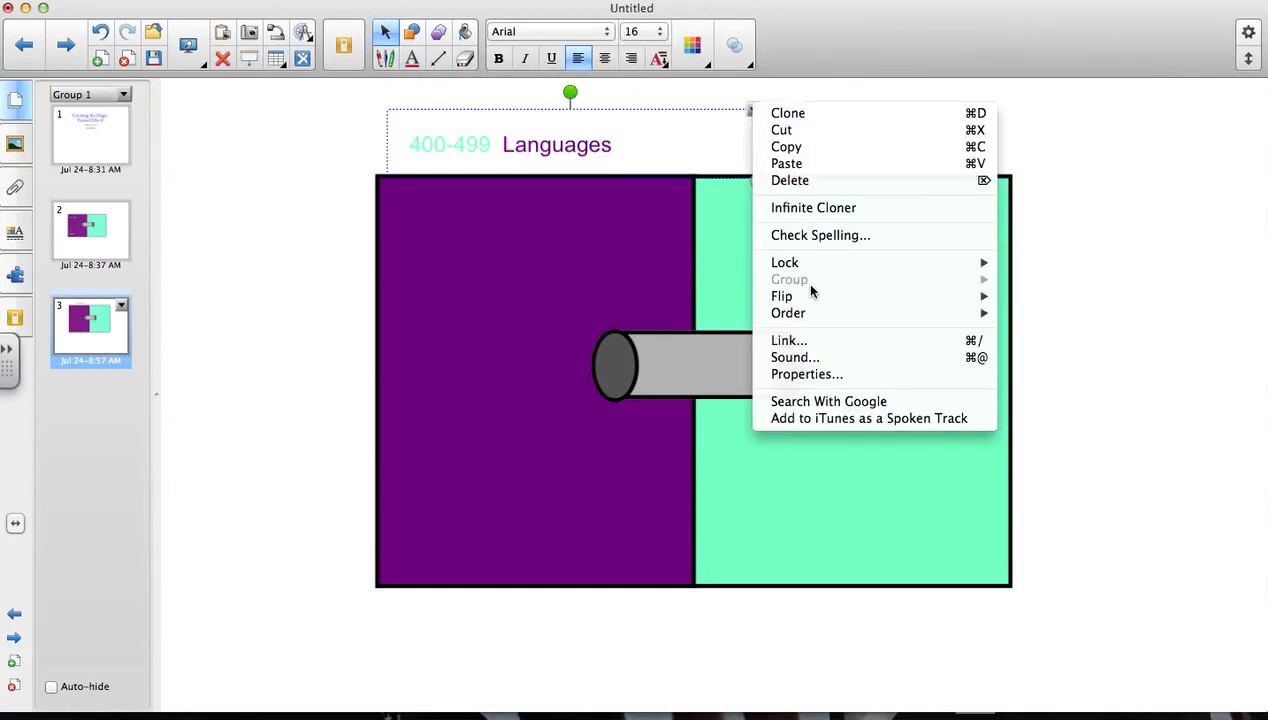
pyautogui.moveTo(812, 313)
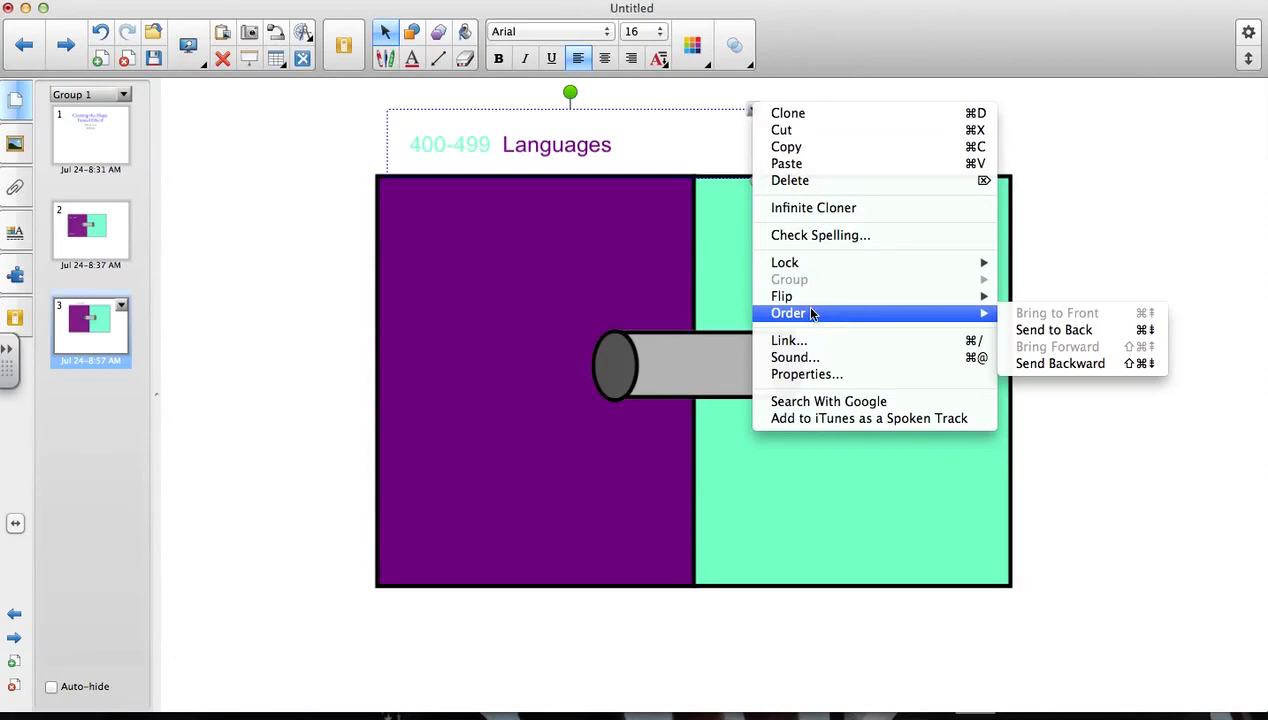
pyautogui.click(1058, 363)
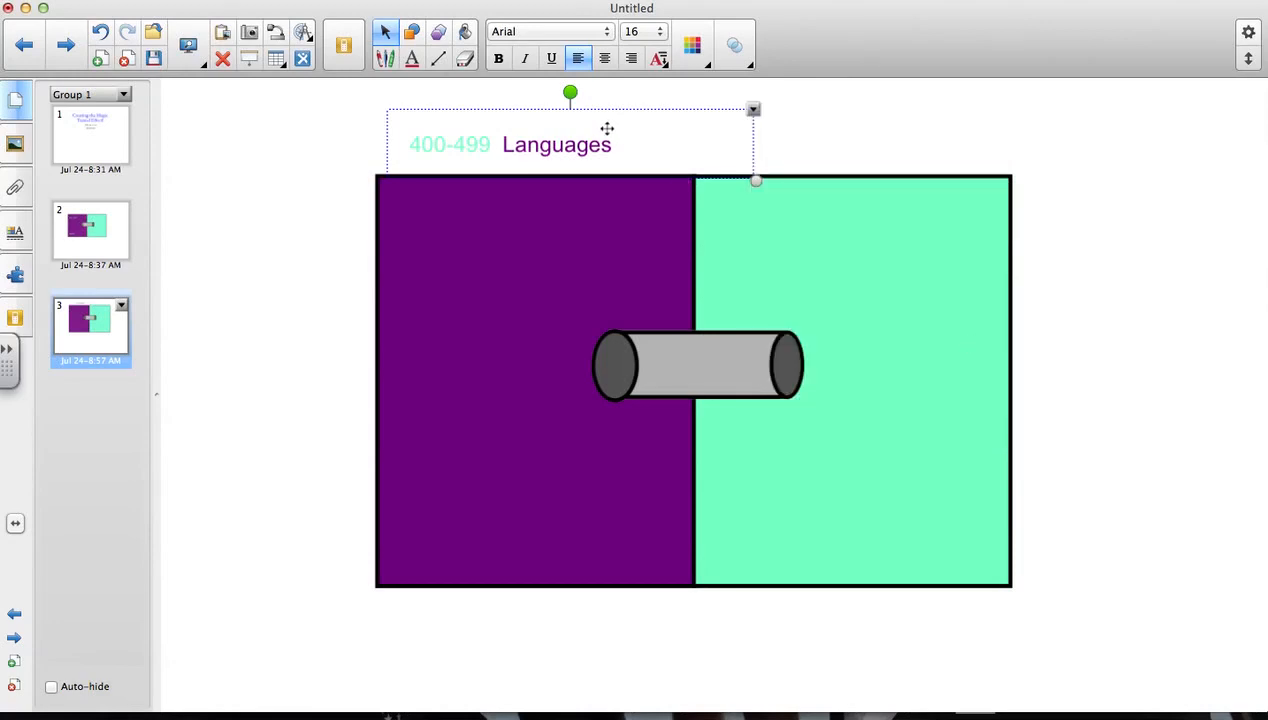
# Slide the two-color text behind the tube, place it on the upper part of the purple rectangle, and deselect it
pyautogui.moveTo(607, 128); pyautogui.dragTo(703, 369)
pyautogui.moveTo(633, 367); pyautogui.dragTo(571, 243)
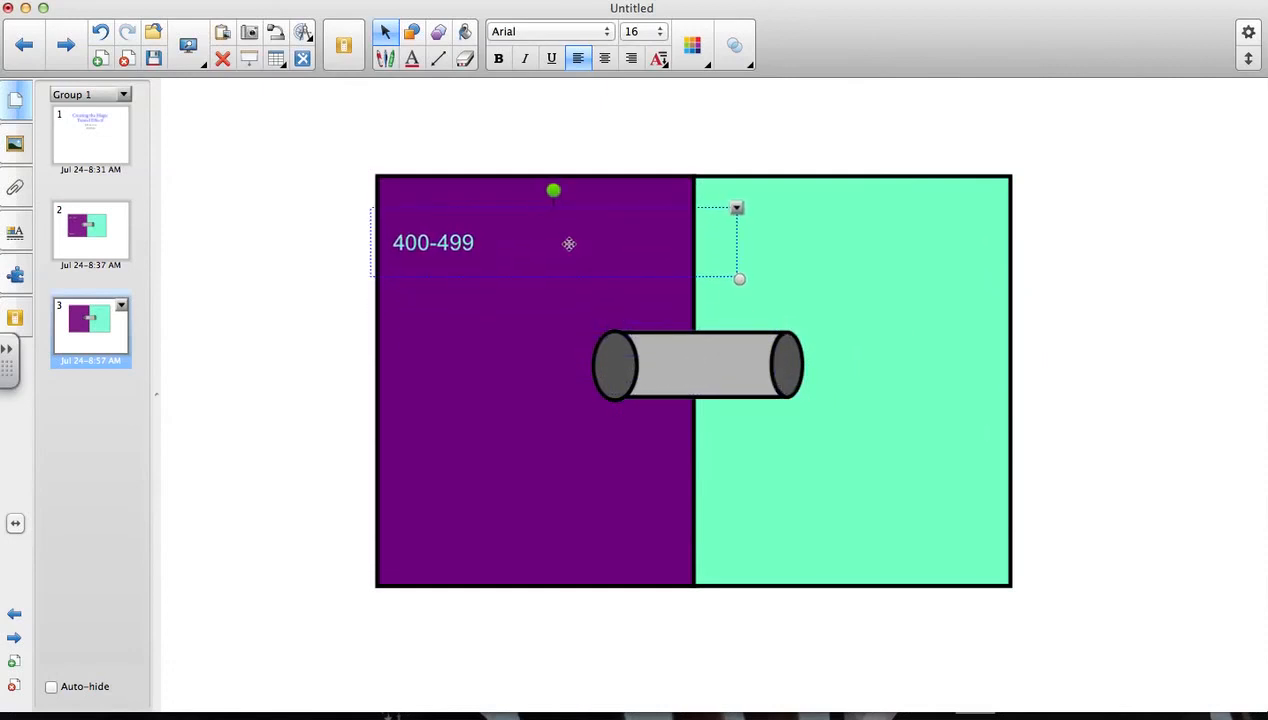
pyautogui.click(674, 118)
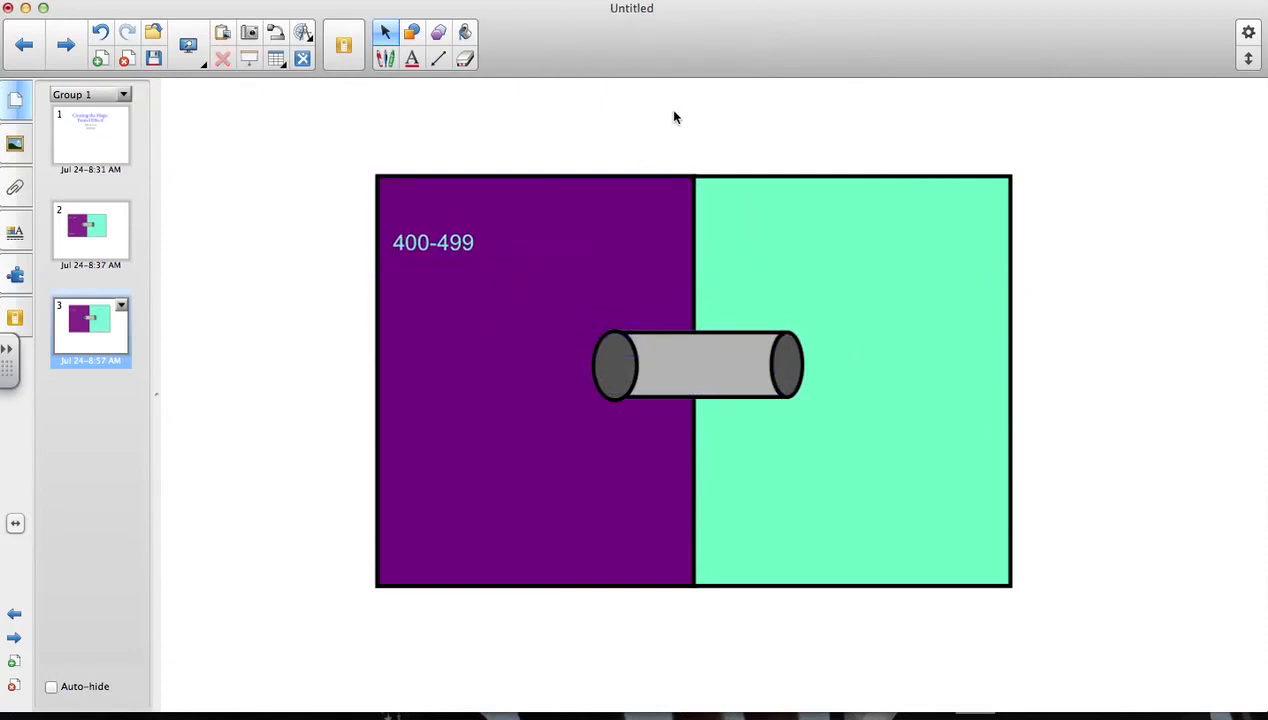